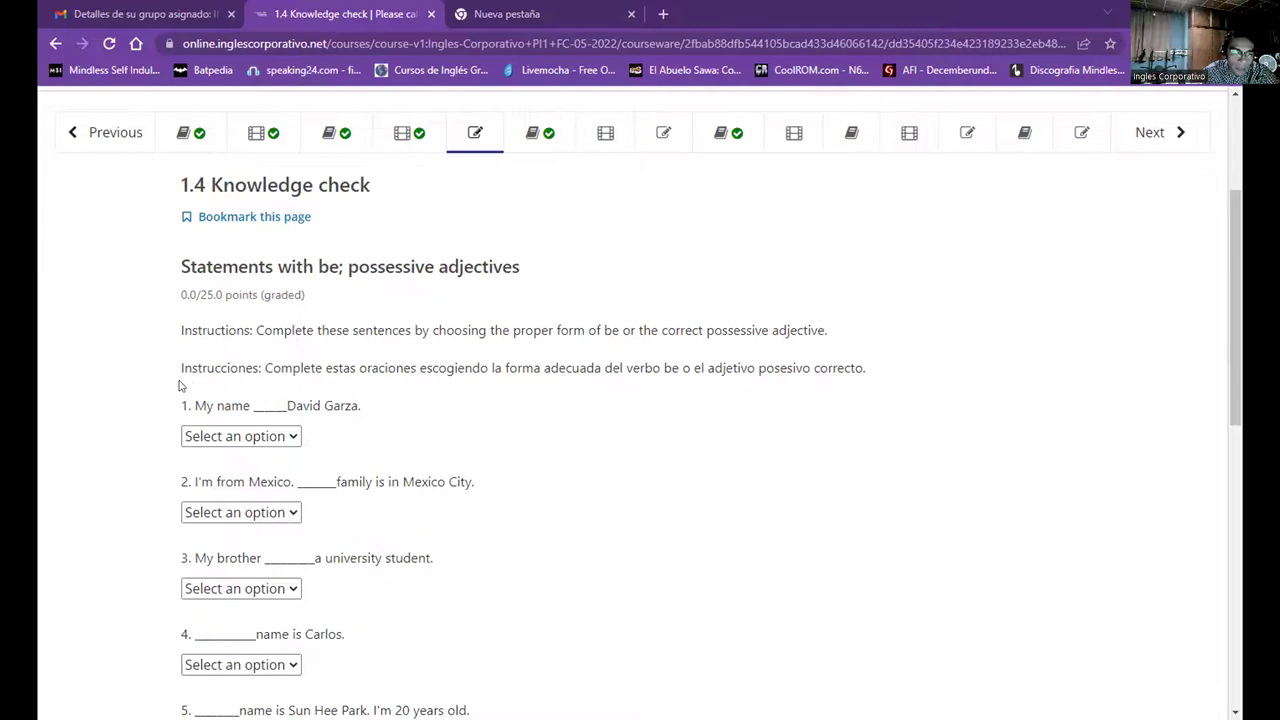
- Answer knowledge check questions 1, 2 and 3 with "is", "My" and "is"
click(225, 436)
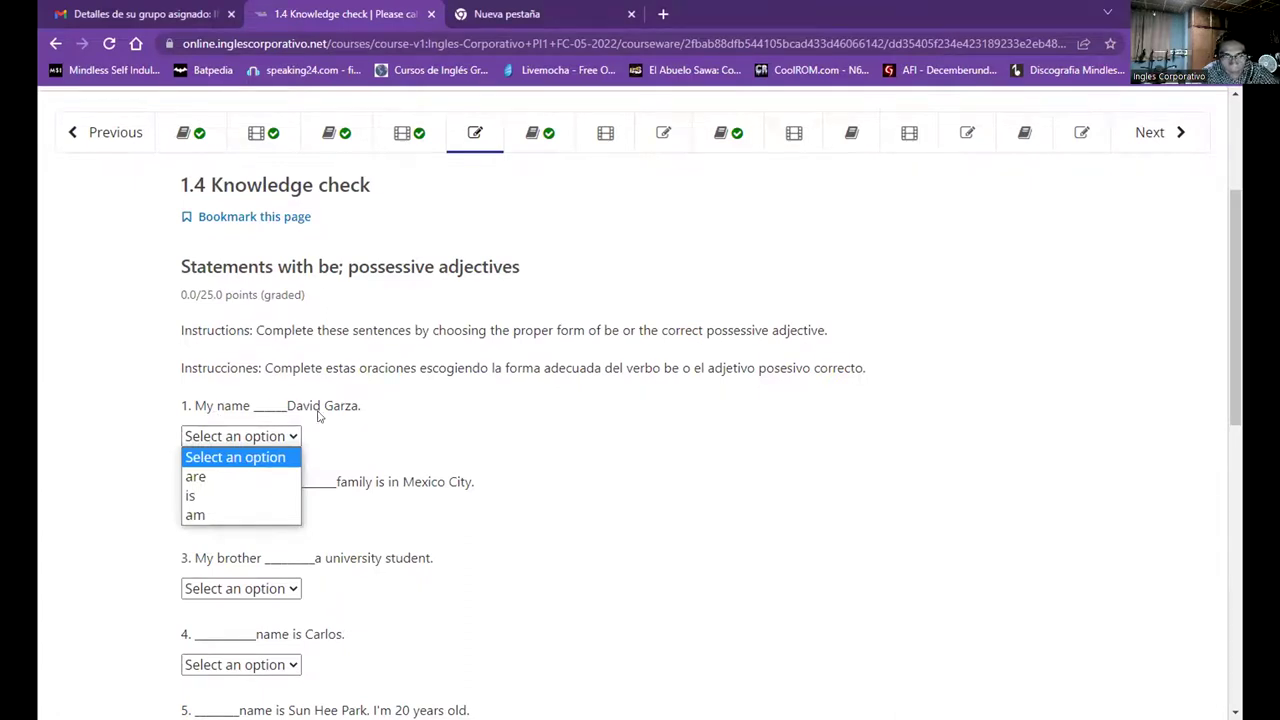
click(206, 497)
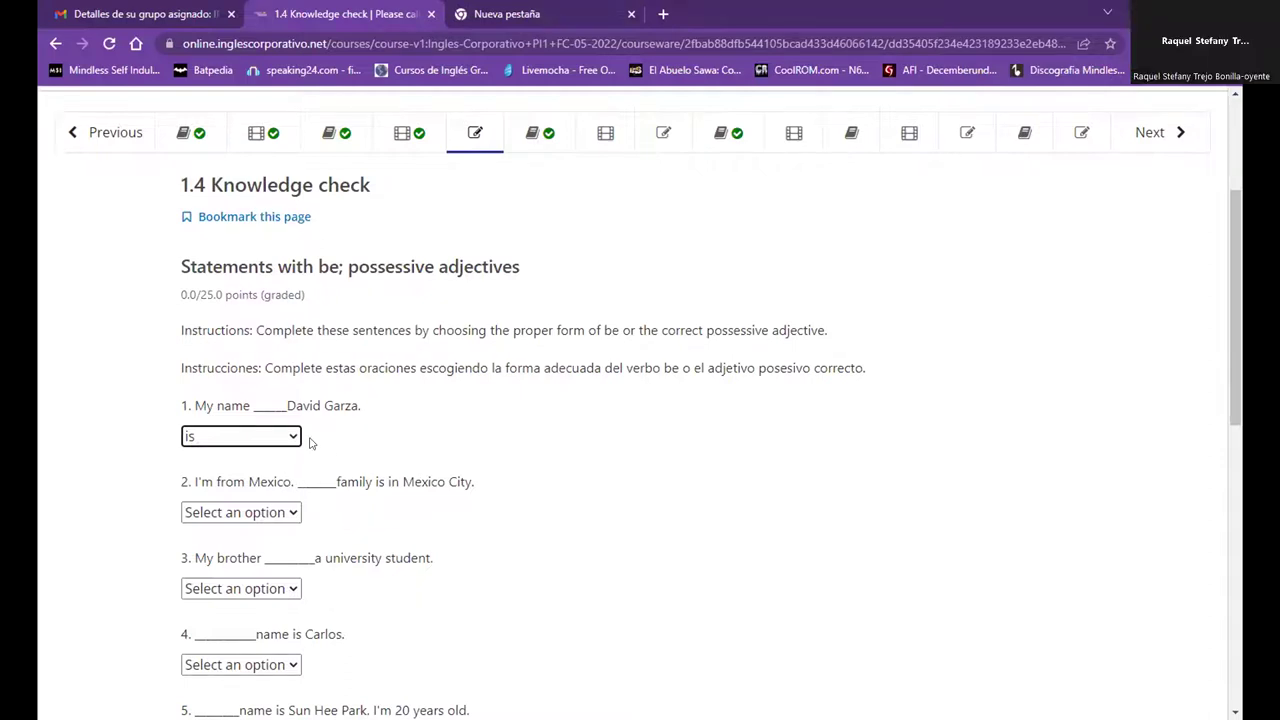
click(230, 519)
click(217, 554)
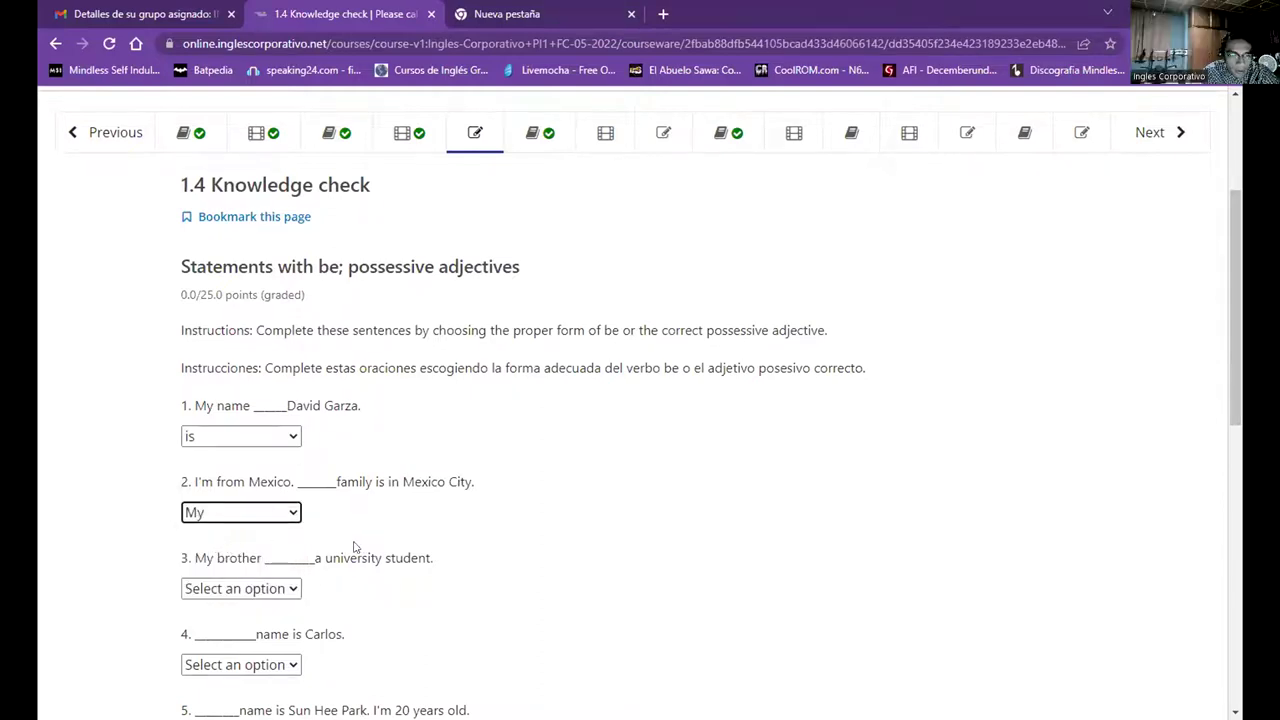
click(288, 590)
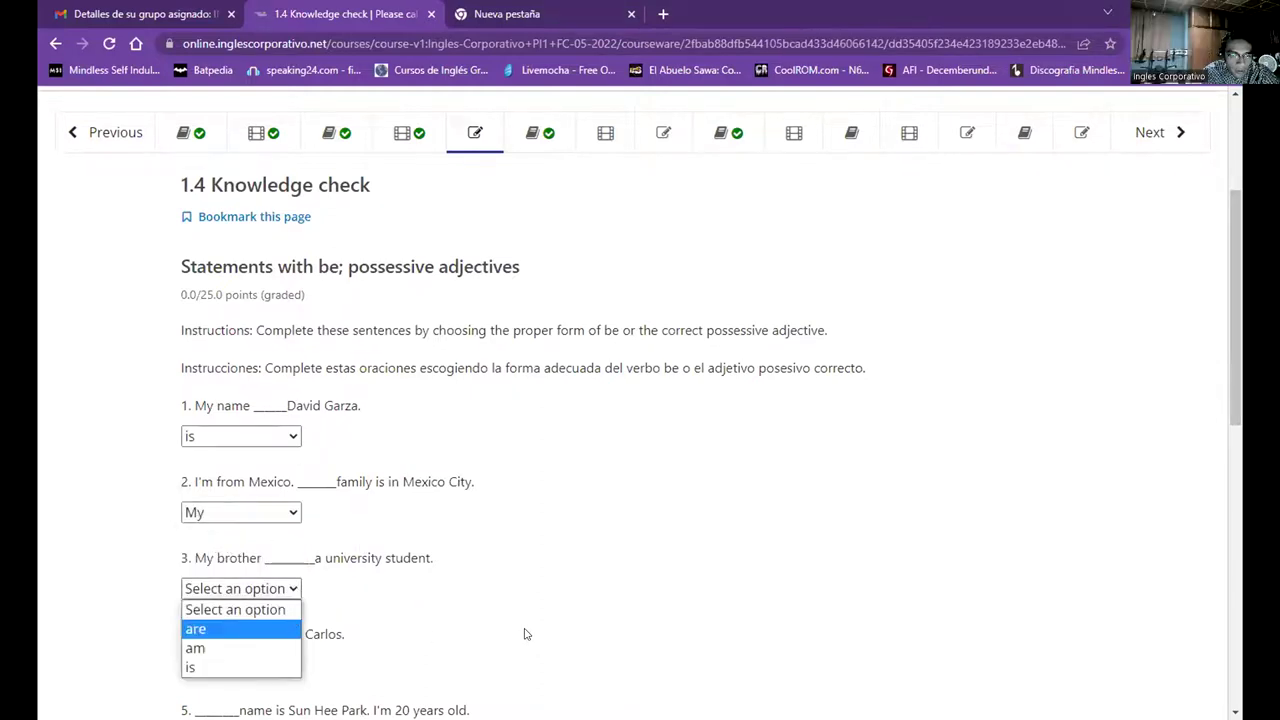
key(Down)
key(Down)
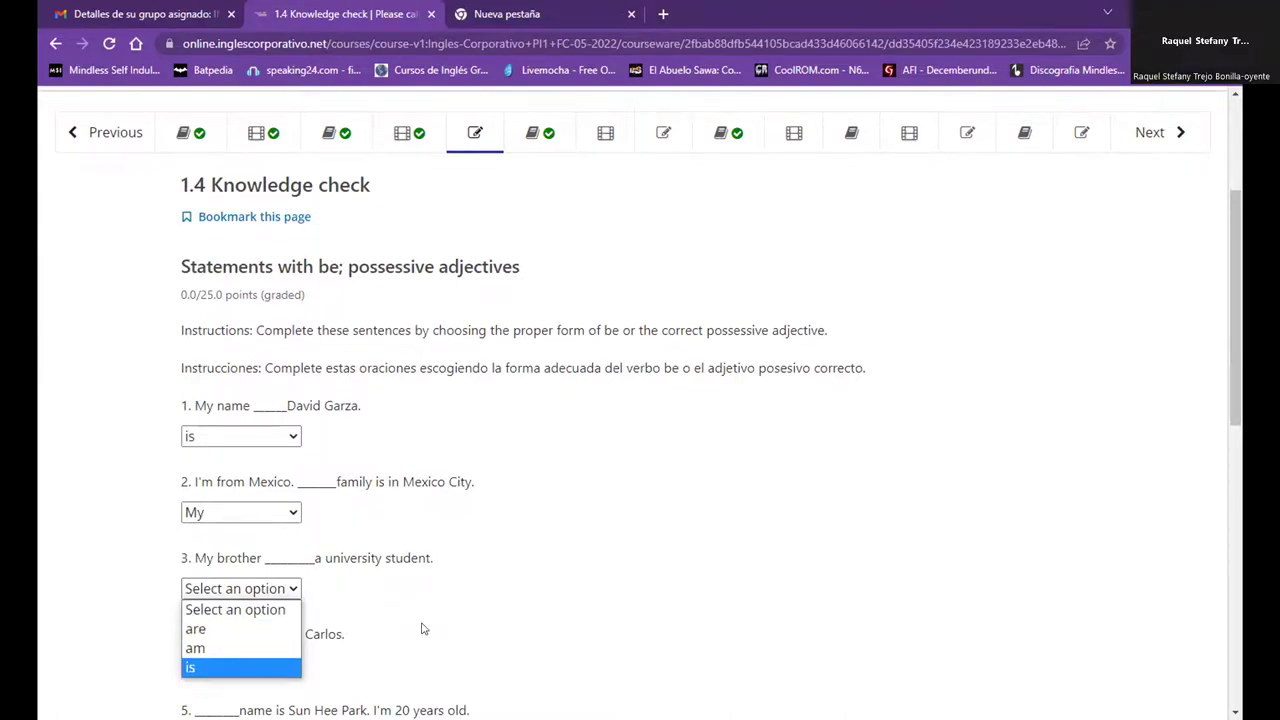
key(Return)
- Answer question 4 with "His" and question 5 with "My", highlighting the clue "I'm 20 years old." in question 5
scroll(435, 585, down, 3)
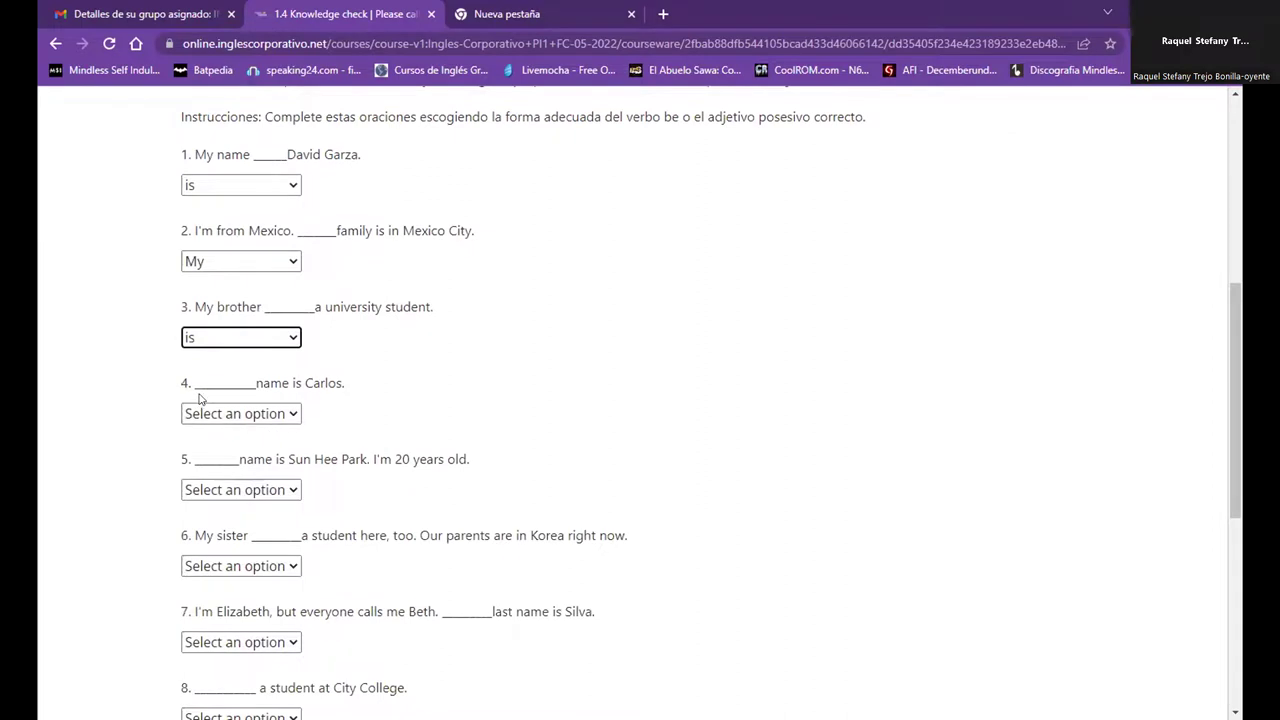
click(216, 416)
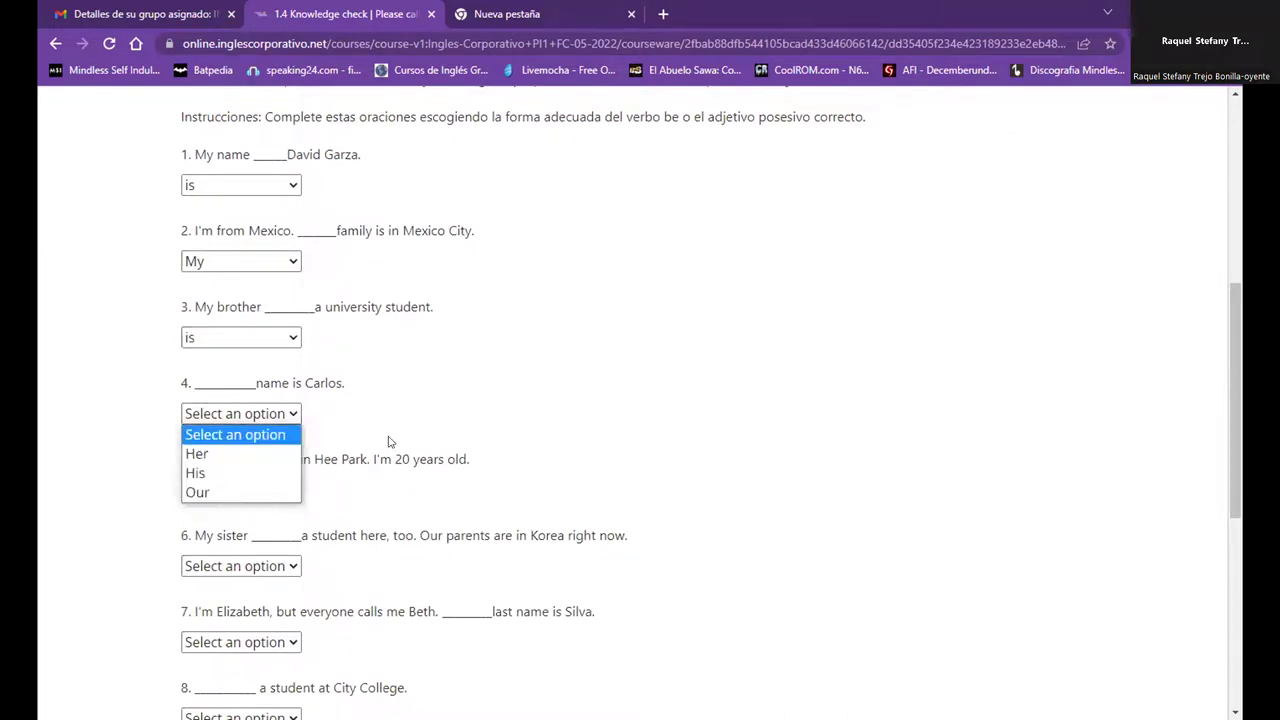
click(233, 472)
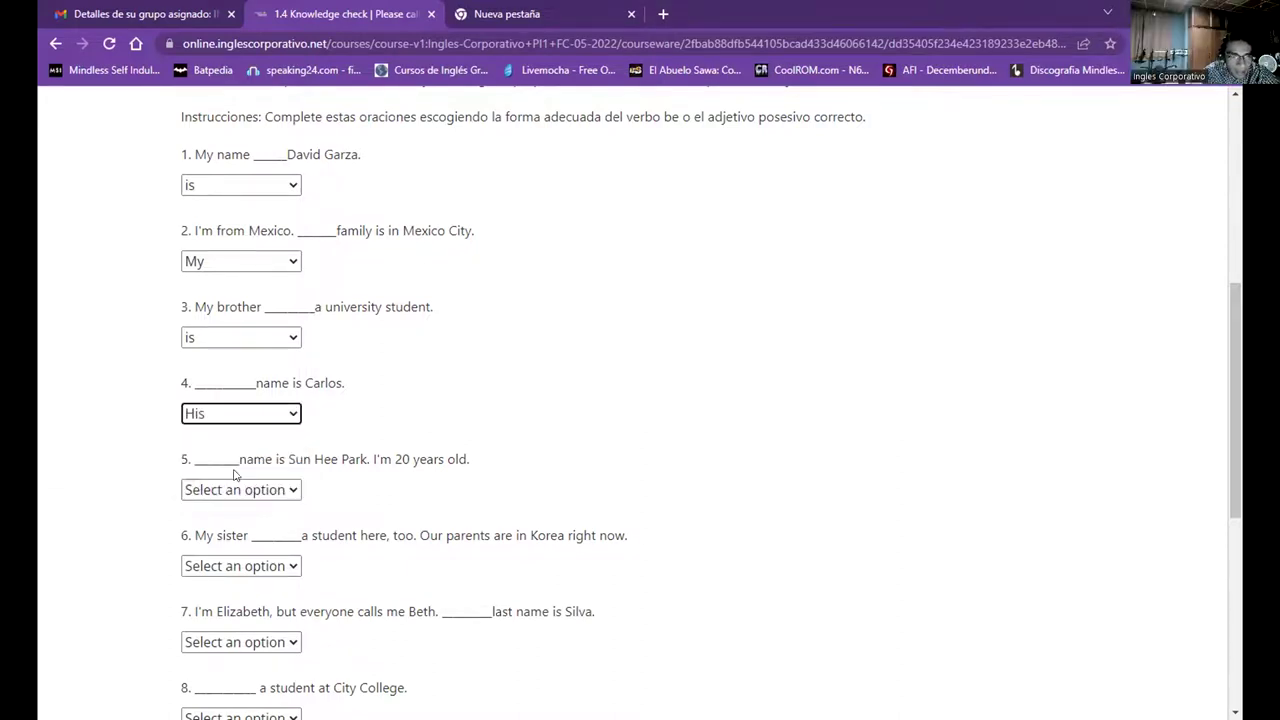
click(231, 490)
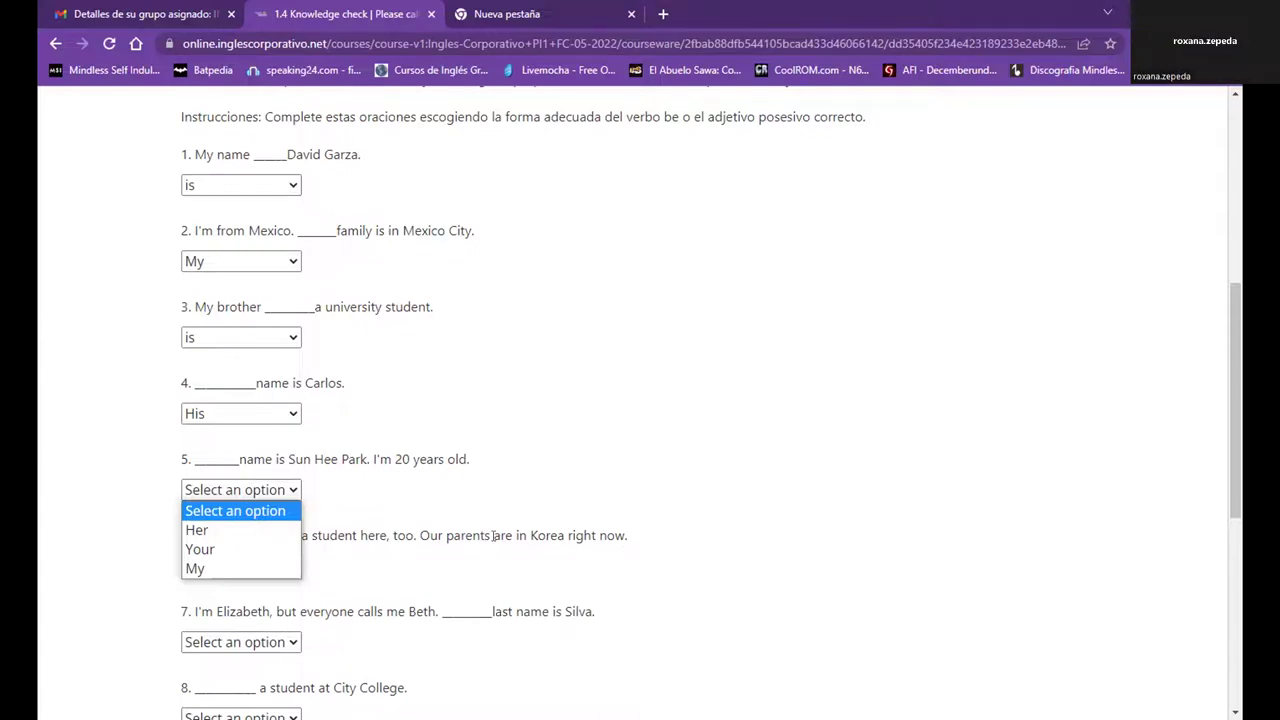
click(214, 566)
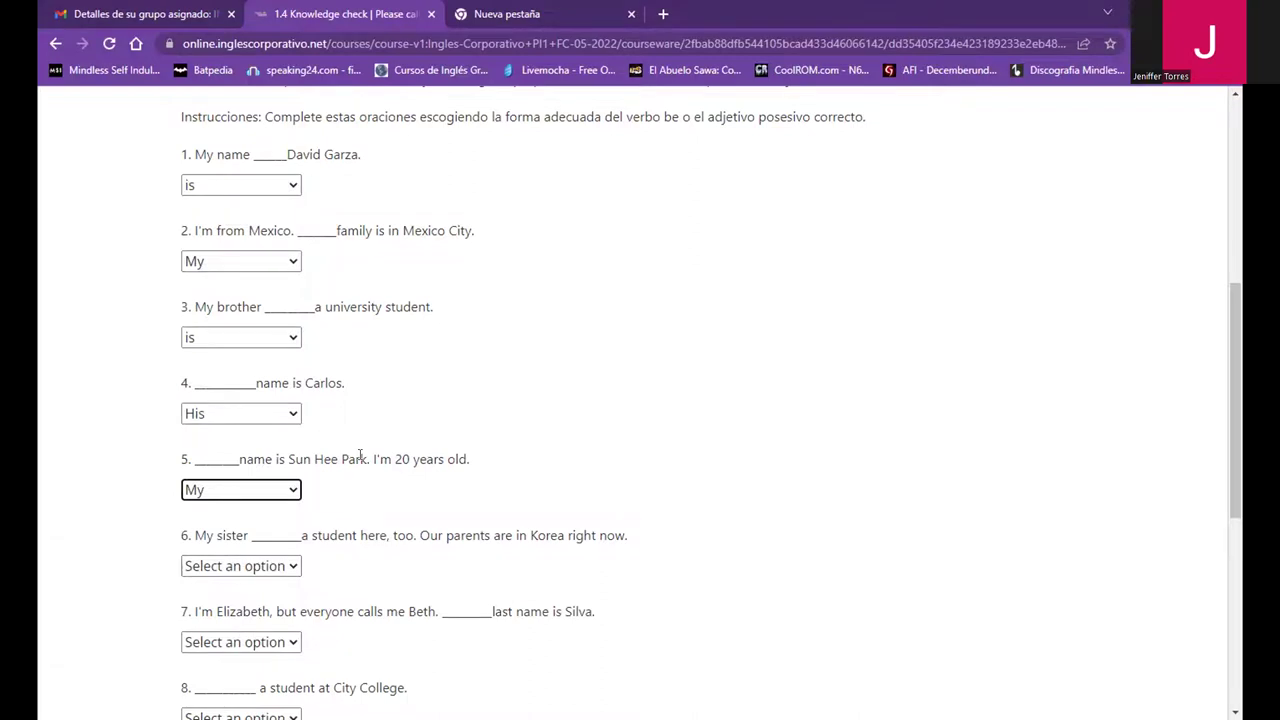
drag(368, 459, 474, 462)
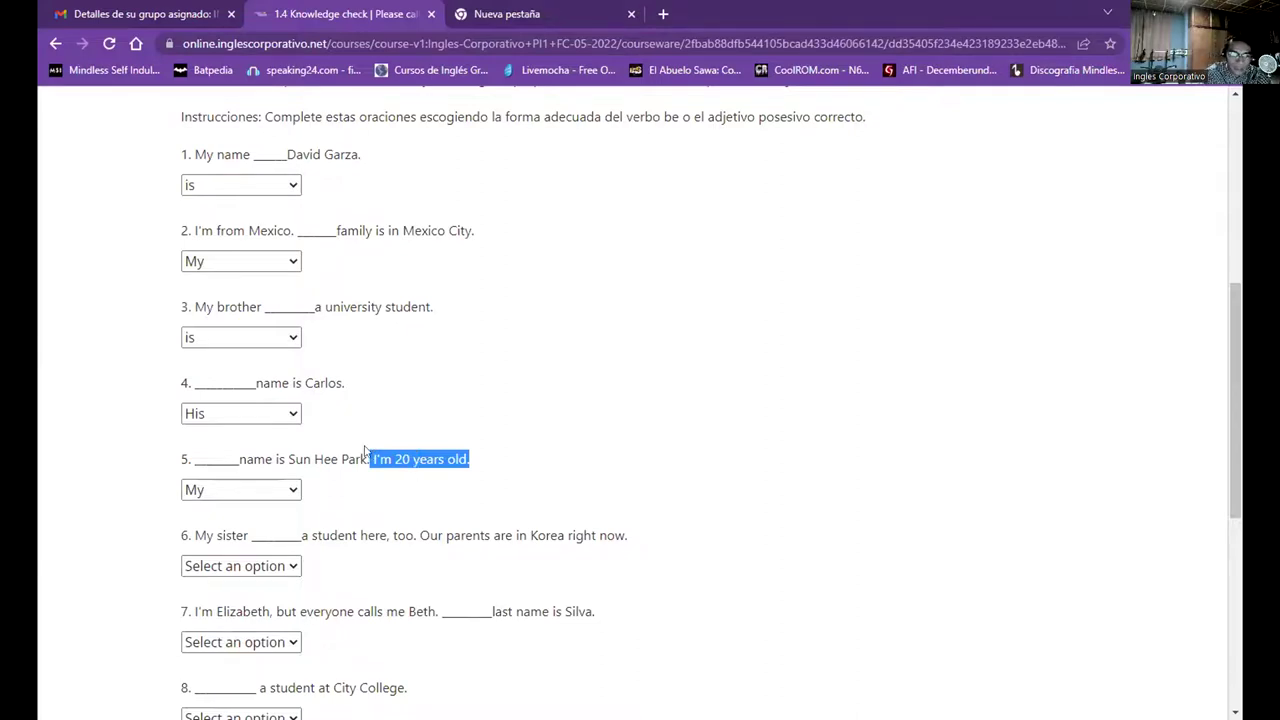
- Answer question 6 with "is" and question 7 with "My"
scroll(136, 455, down, 1)
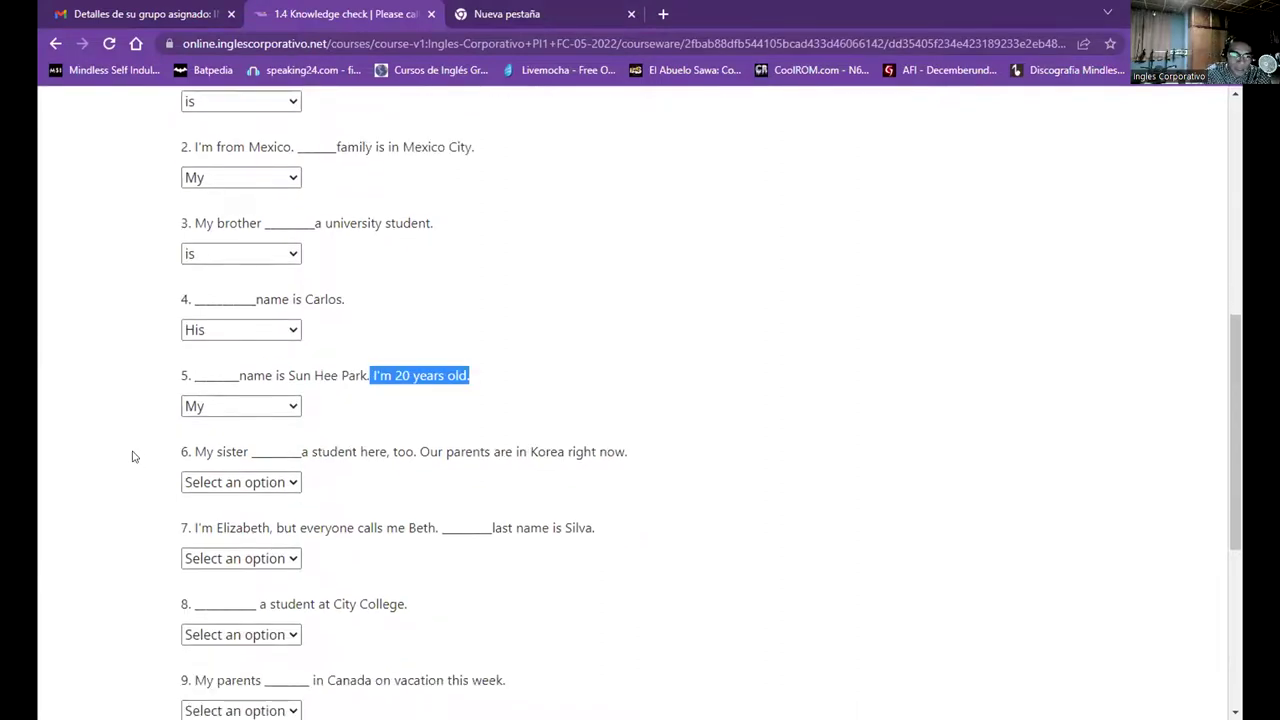
click(213, 486)
scroll(283, 429, down, 1)
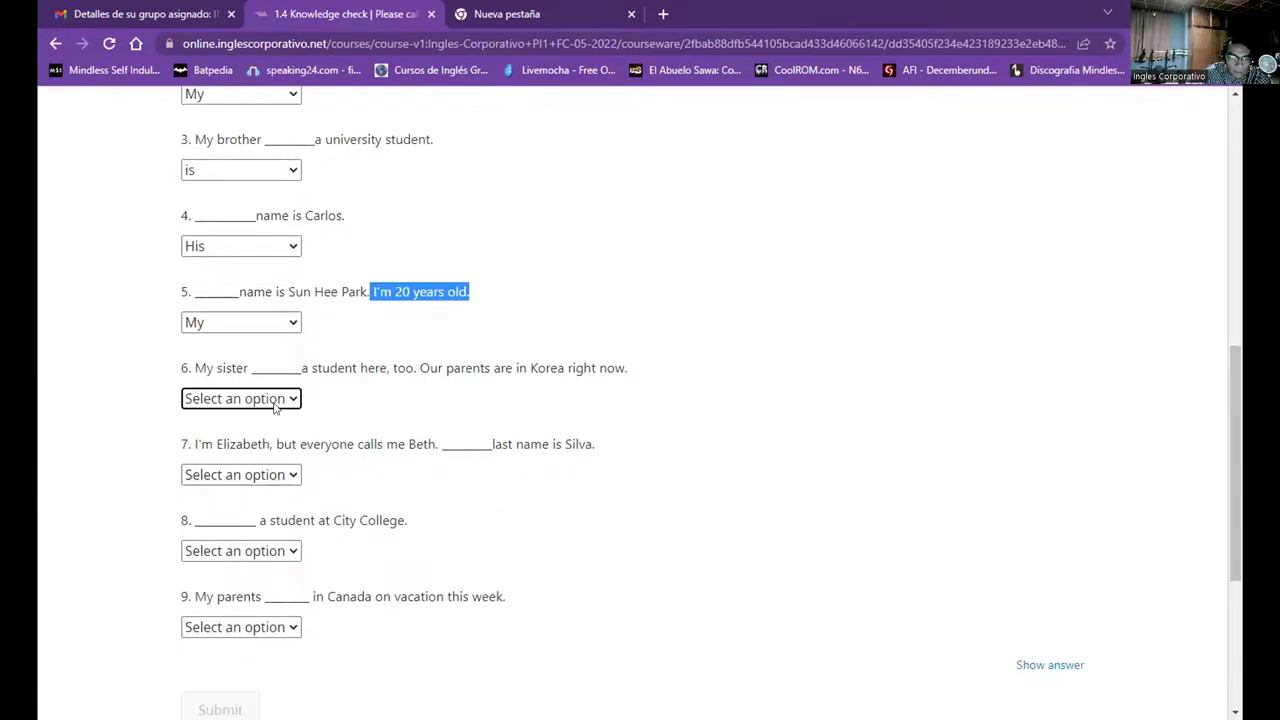
click(275, 405)
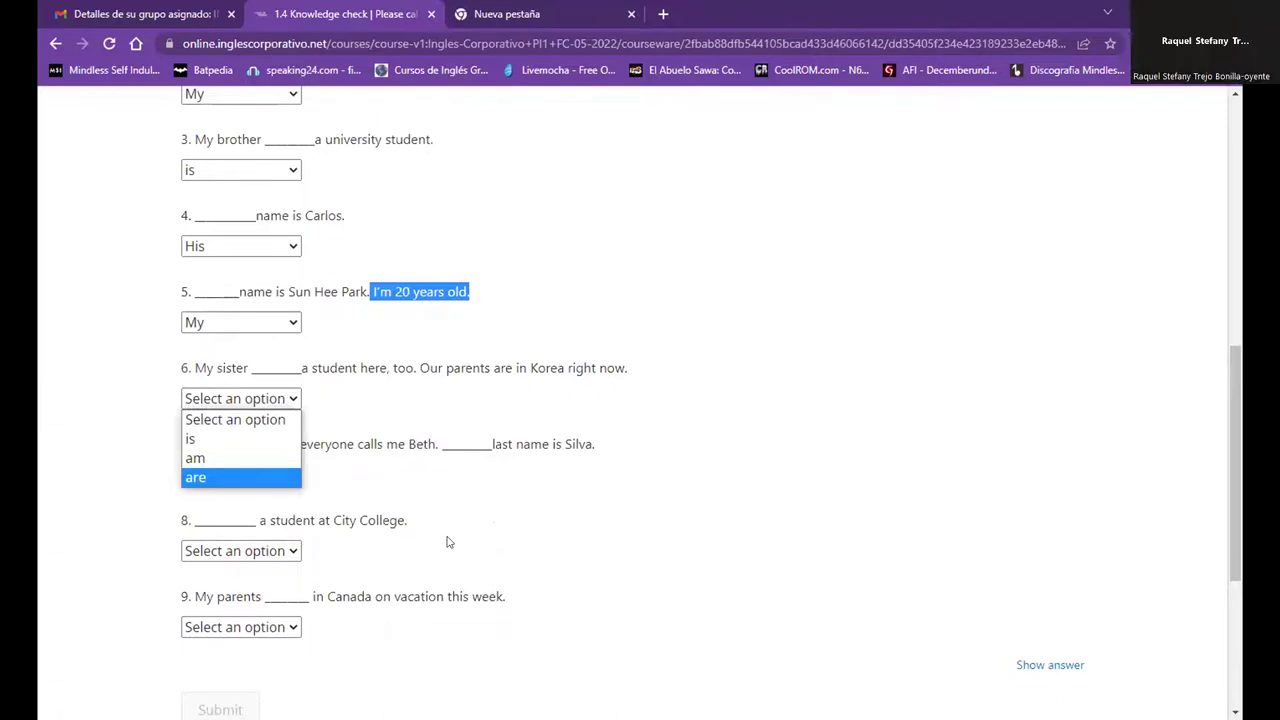
click(193, 443)
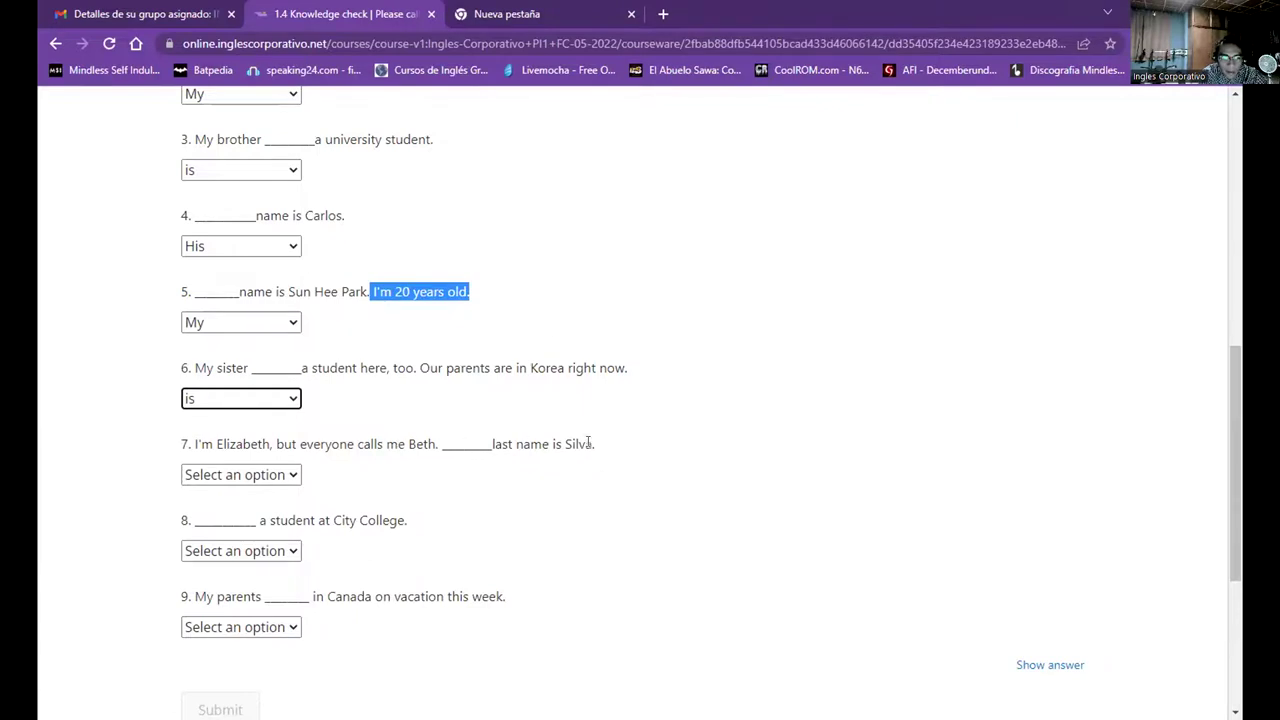
click(287, 478)
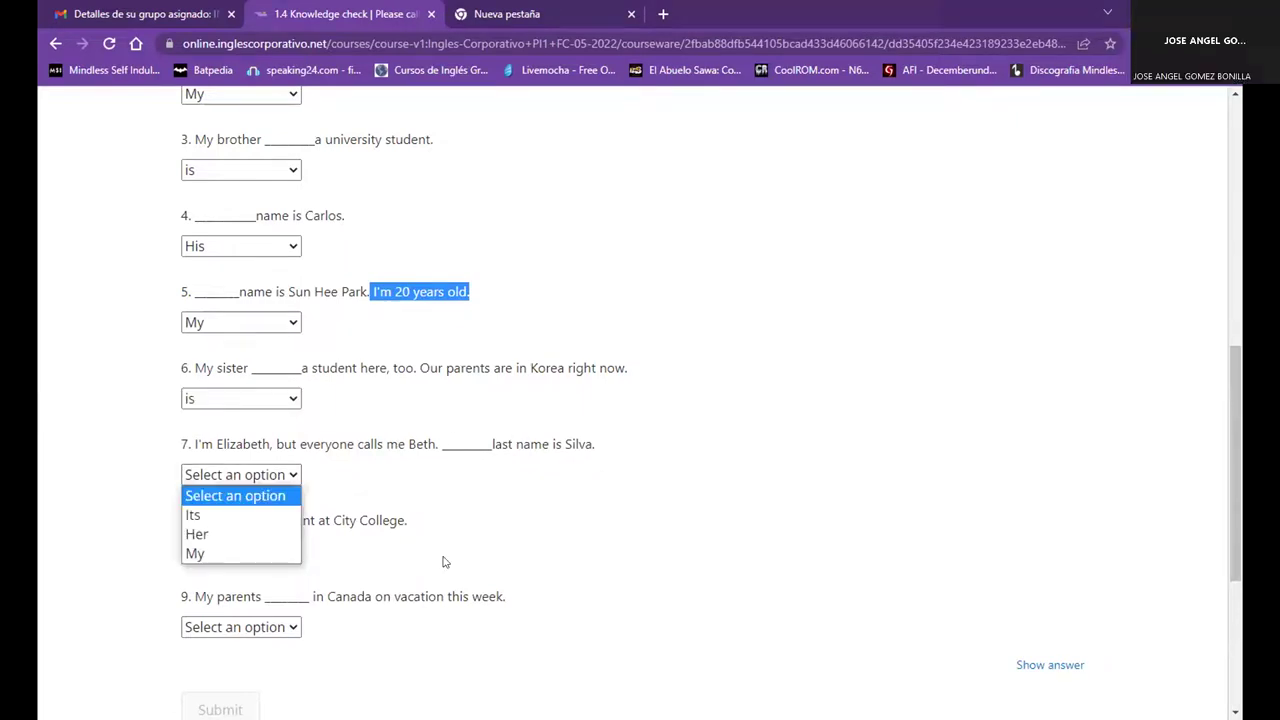
click(228, 560)
- Answer question 8 with "I'm" and question 9 with "are", and submit the knowledge check
scroll(586, 537, down, 2)
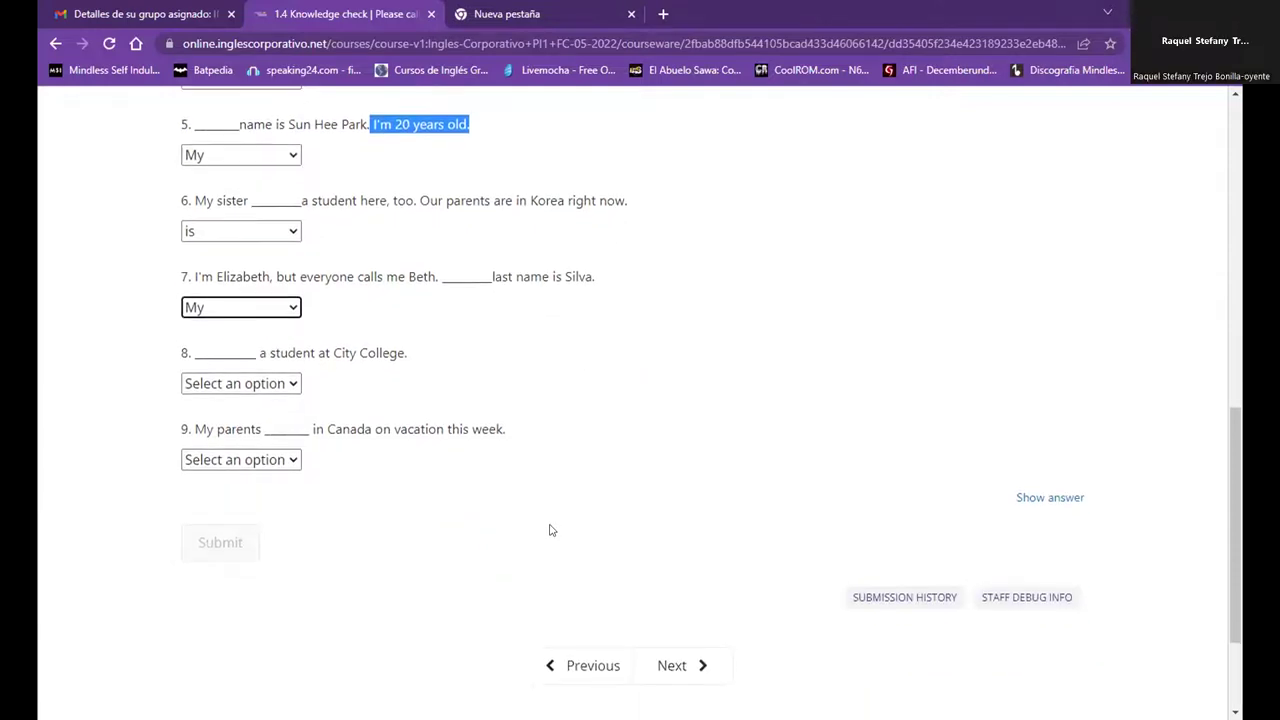
click(229, 385)
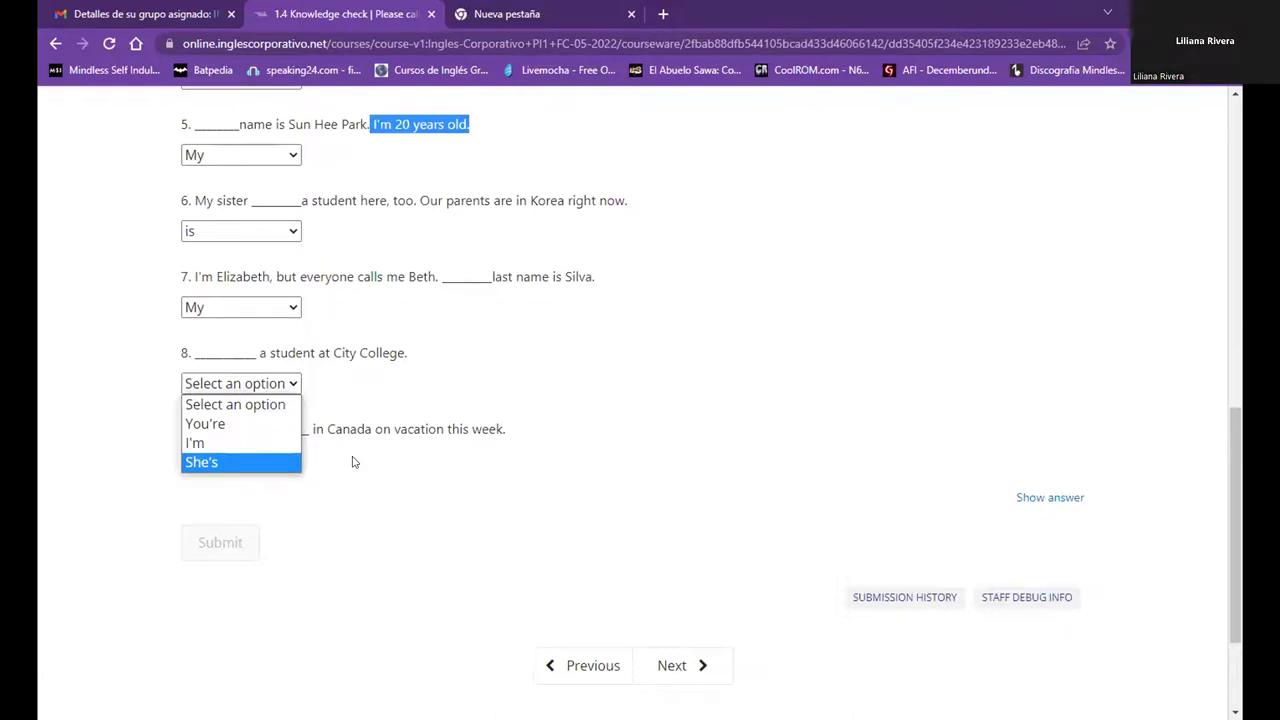
click(265, 445)
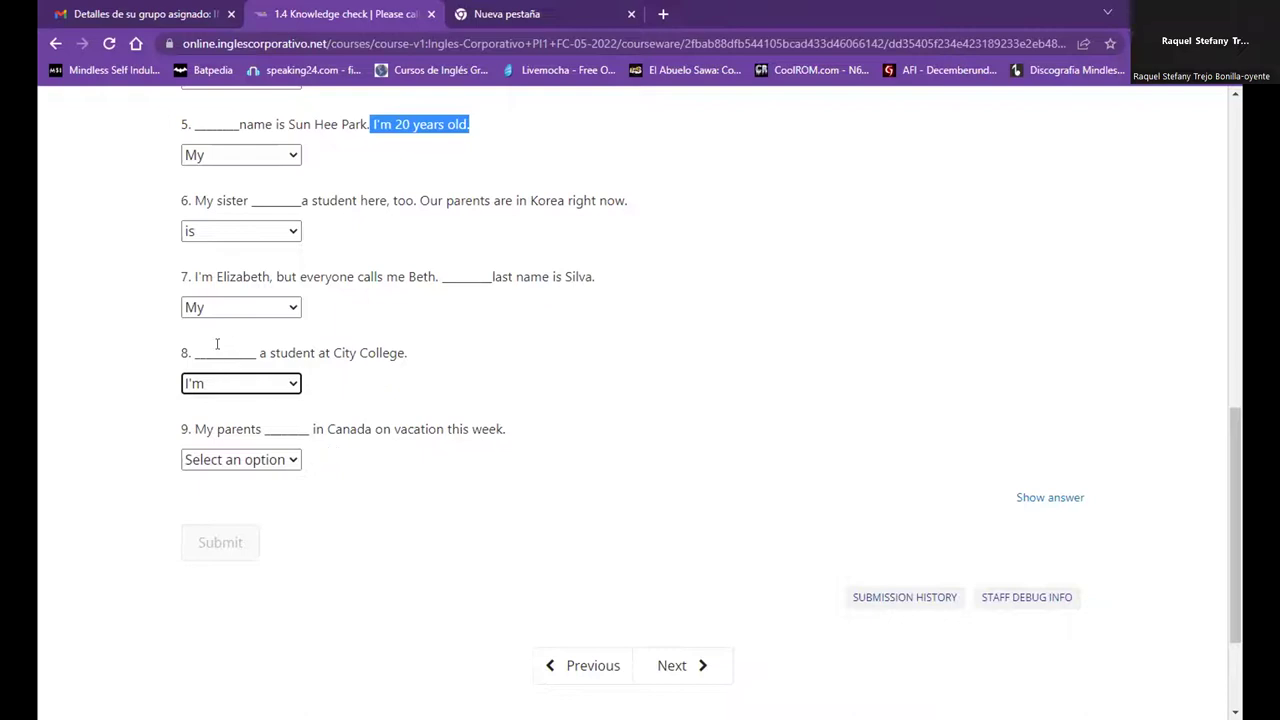
click(256, 461)
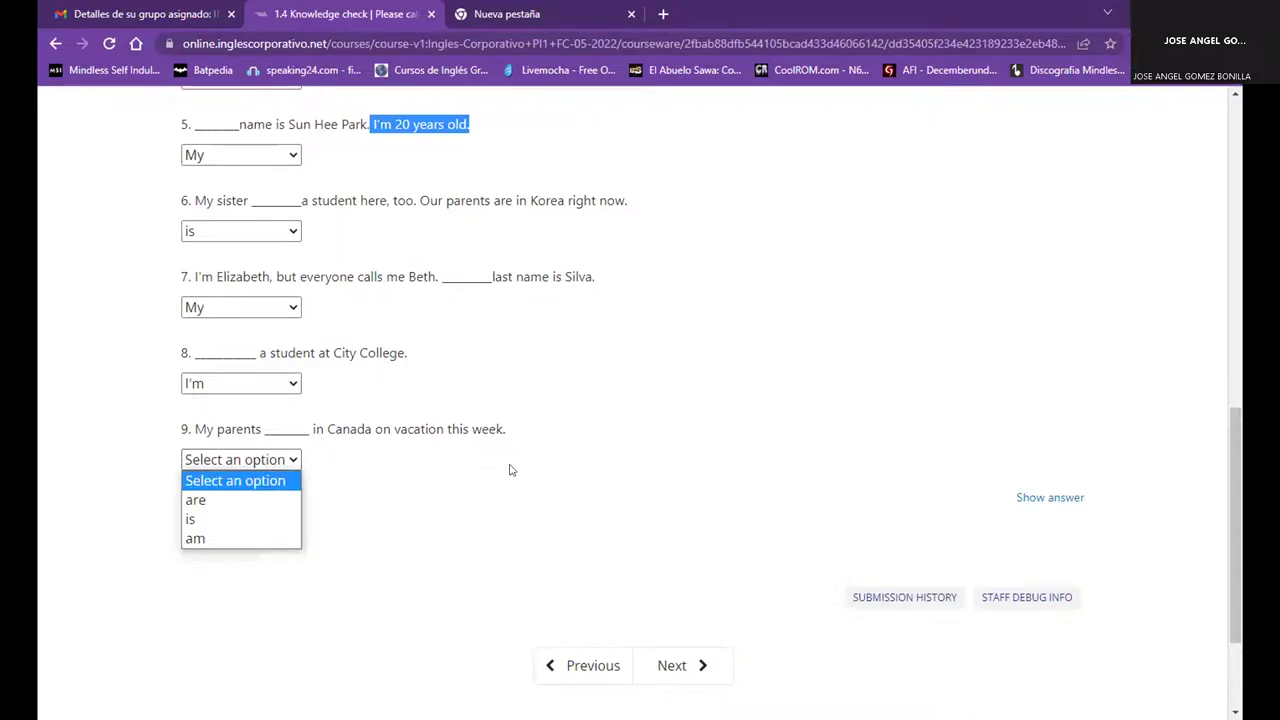
click(254, 501)
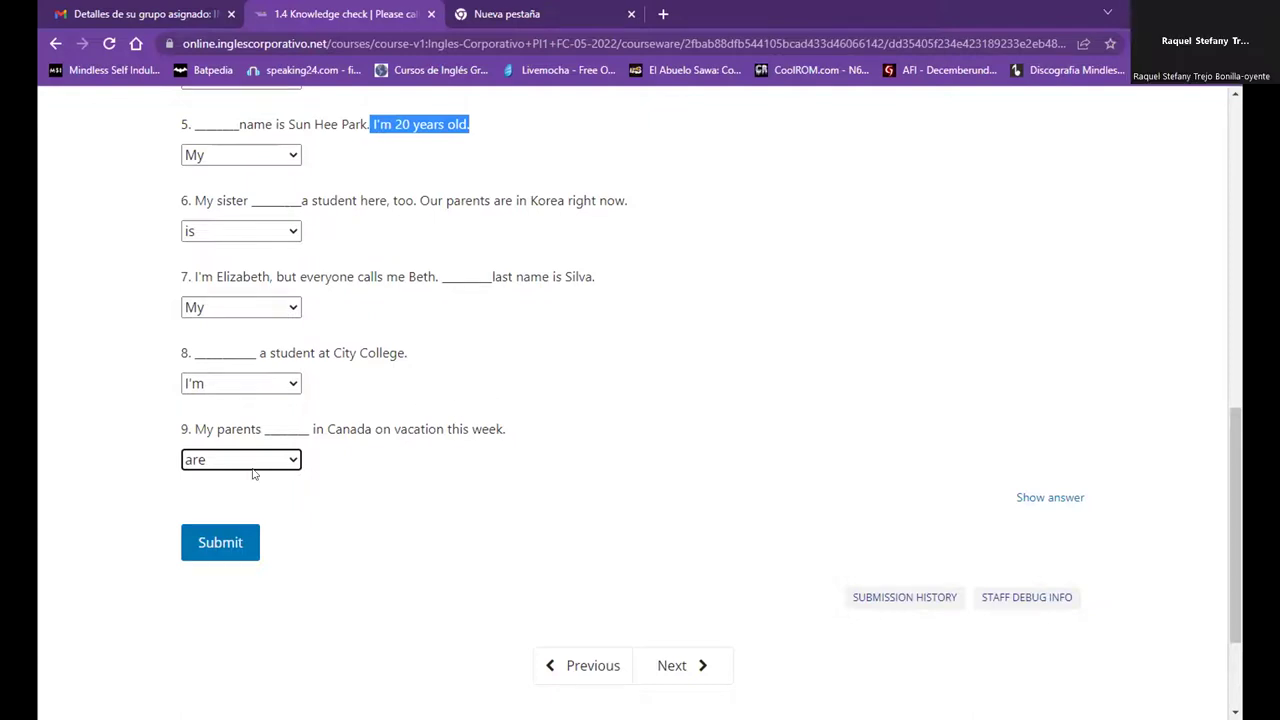
click(229, 545)
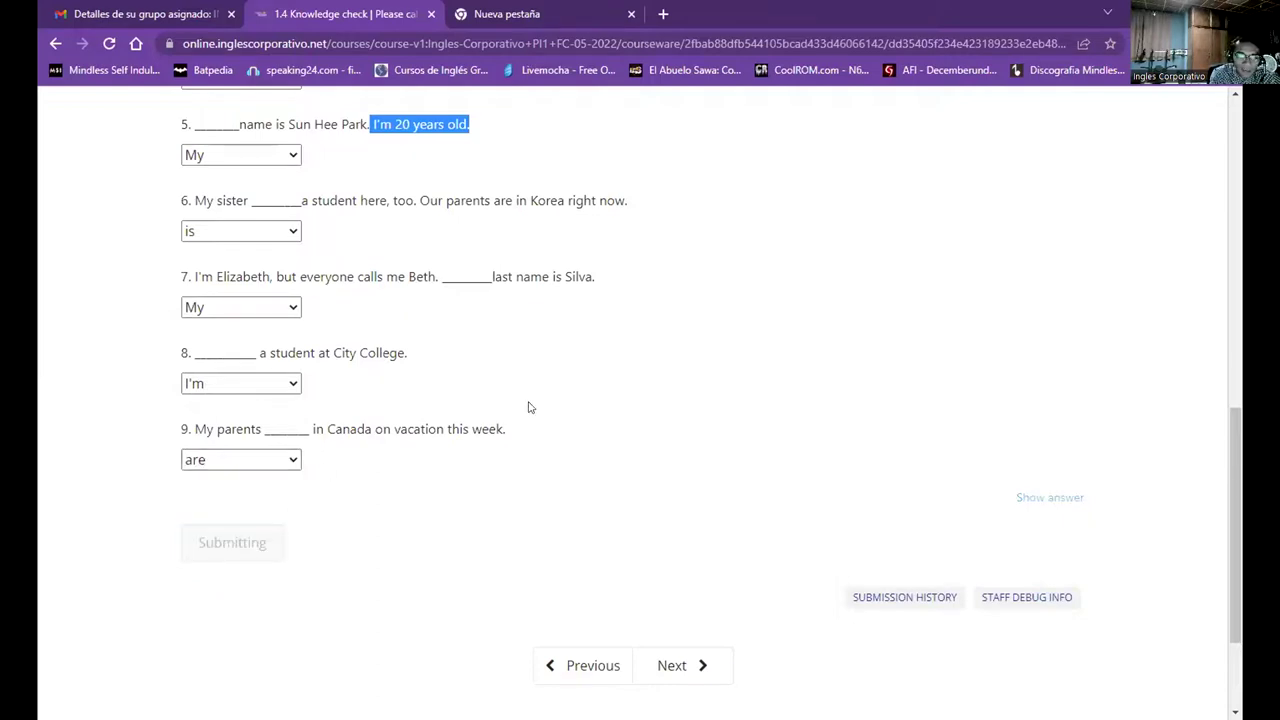
- Go on to the 1.5 Lesson Objective page and highlight the question words "what, who, where, when, and how"
scroll(536, 407, up, 4)
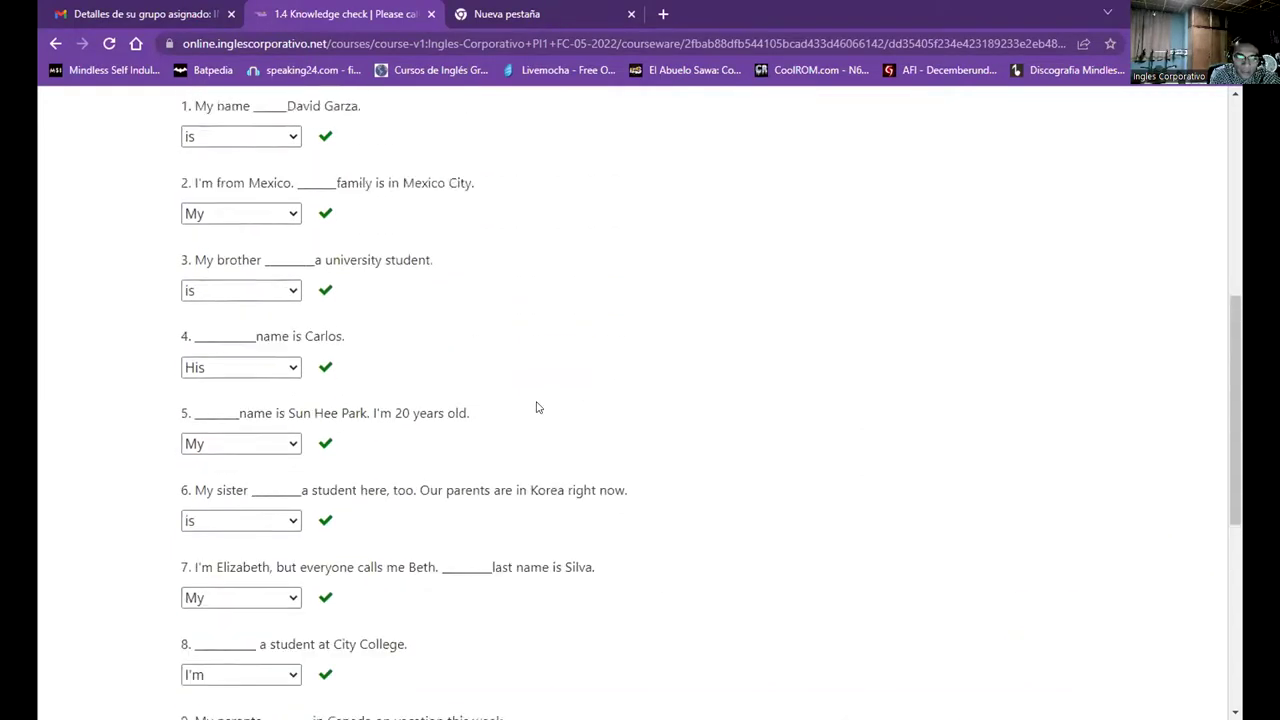
scroll(534, 405, down, 1)
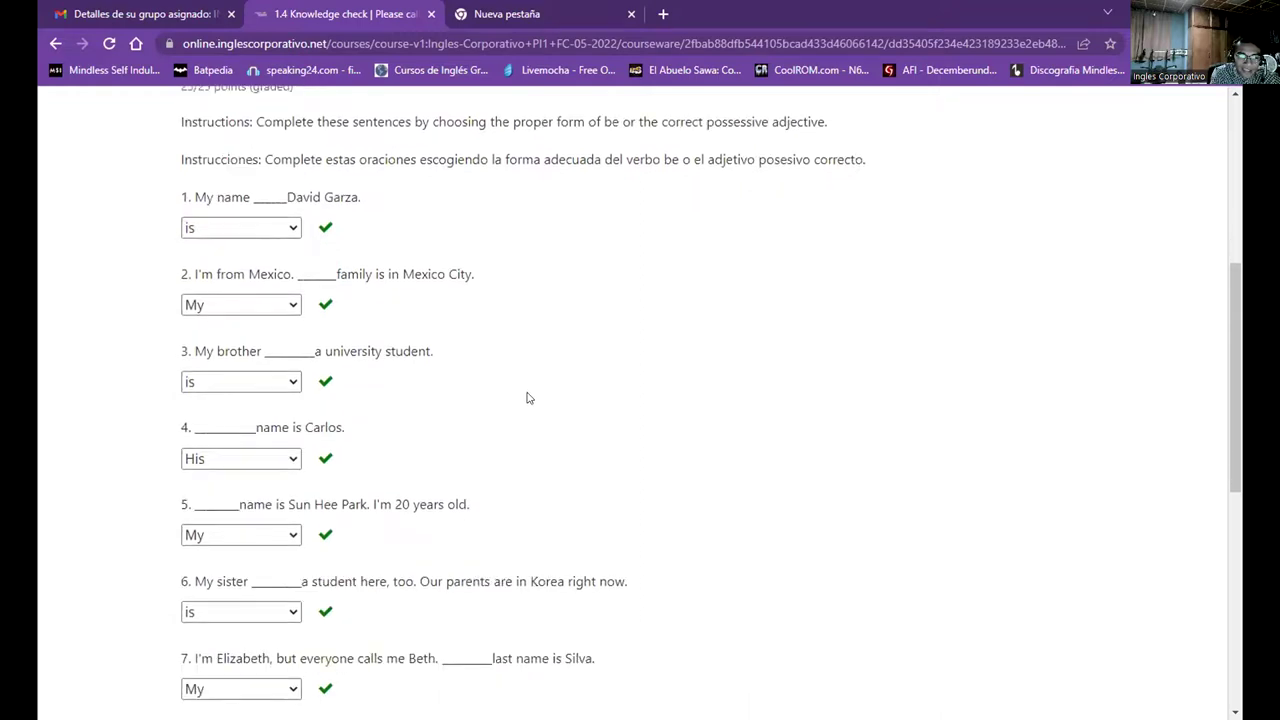
scroll(529, 398, down, 4)
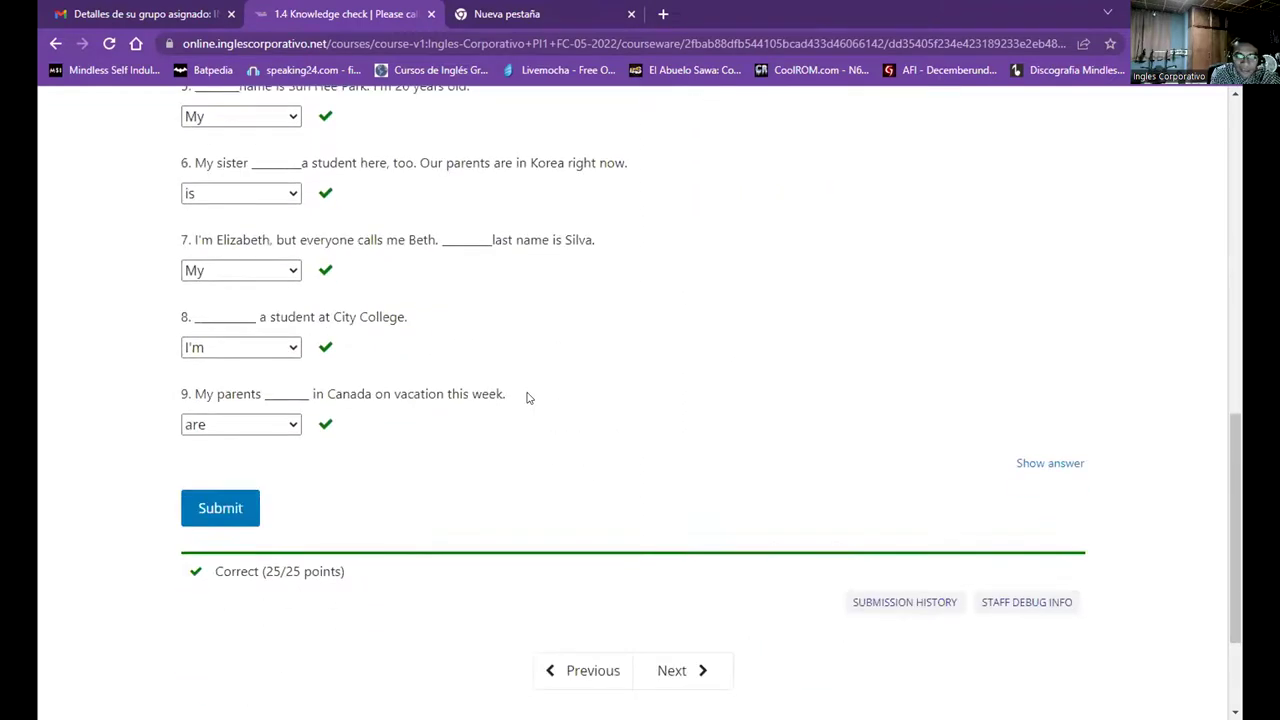
scroll(529, 398, down, 1)
scroll(591, 397, down, 1)
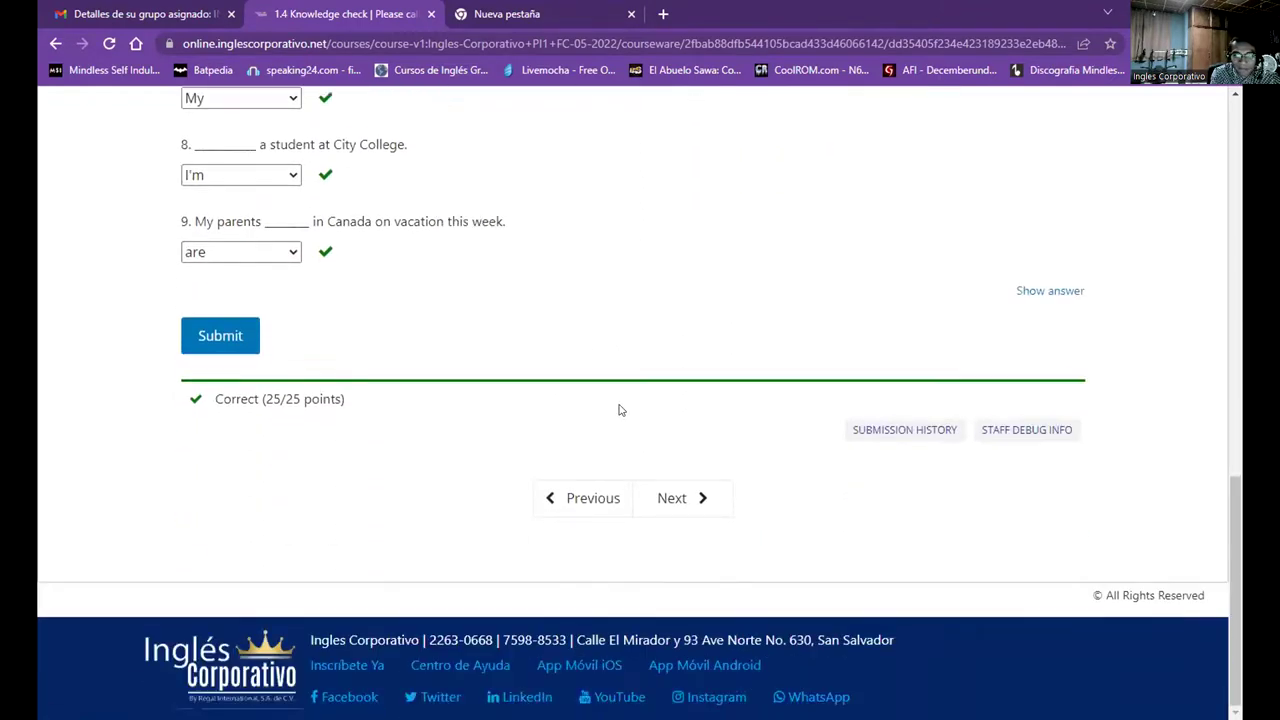
click(677, 494)
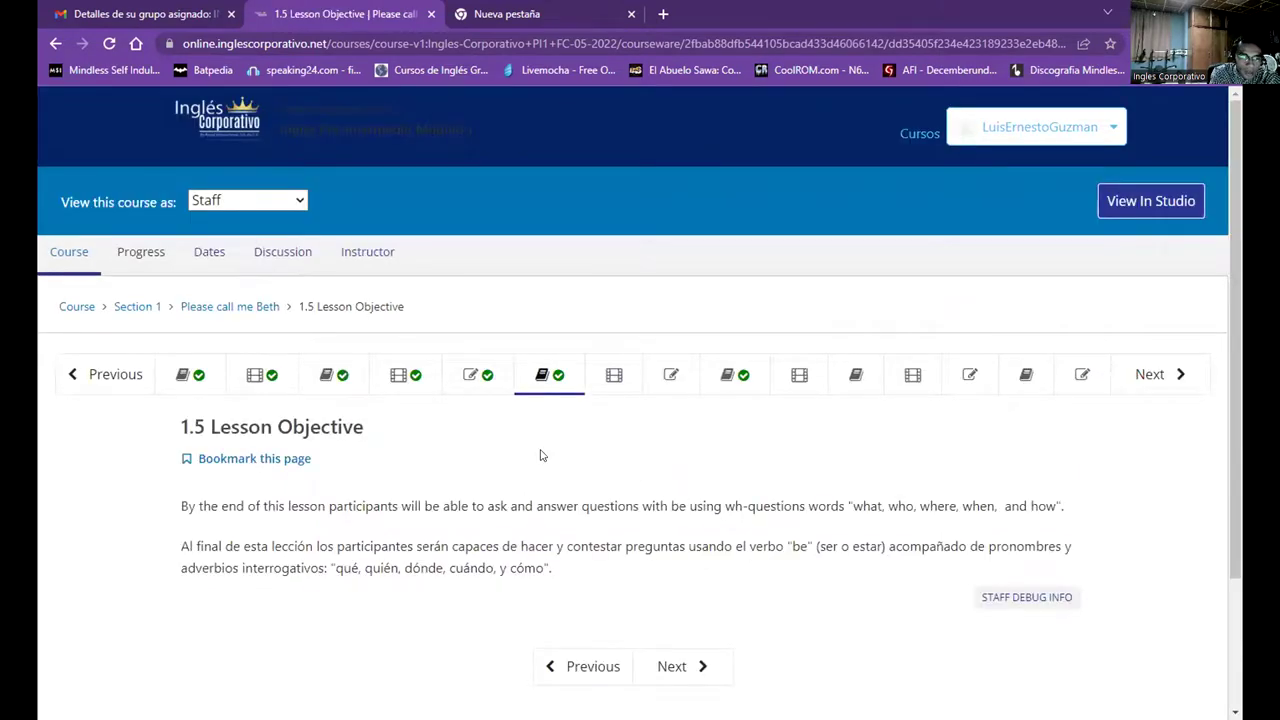
scroll(540, 455, down, 1)
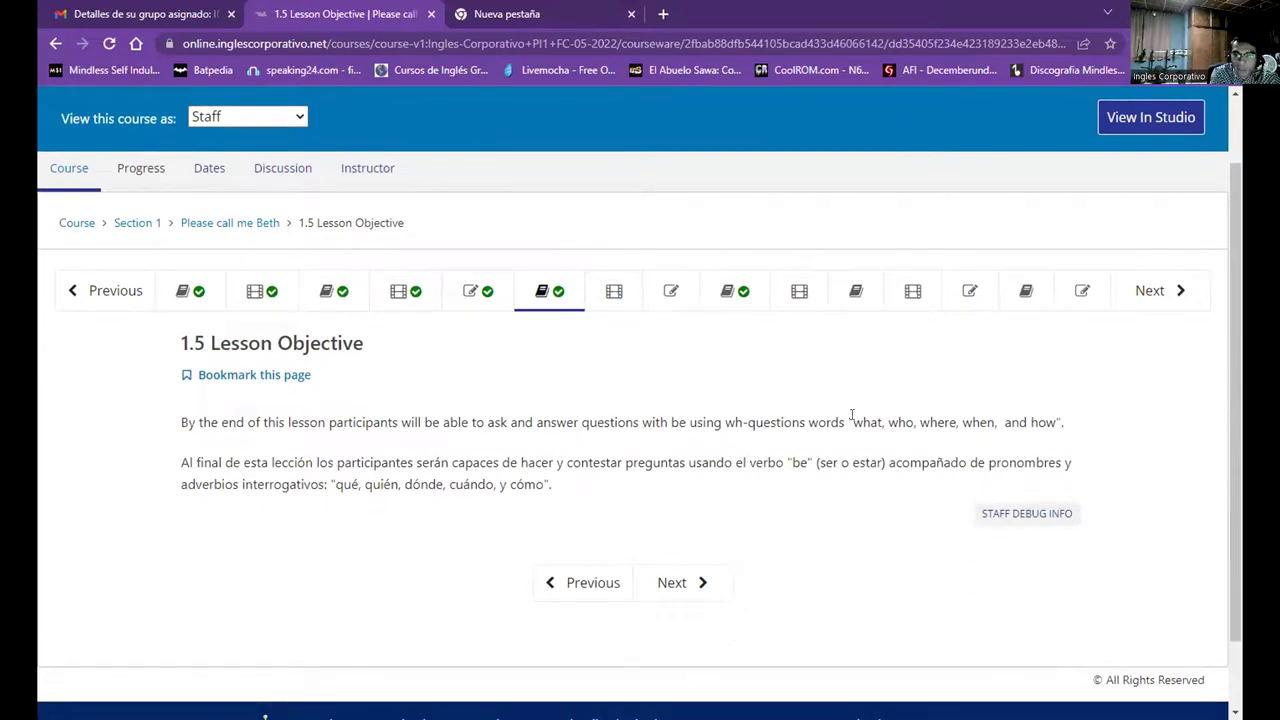
drag(850, 415, 1066, 418)
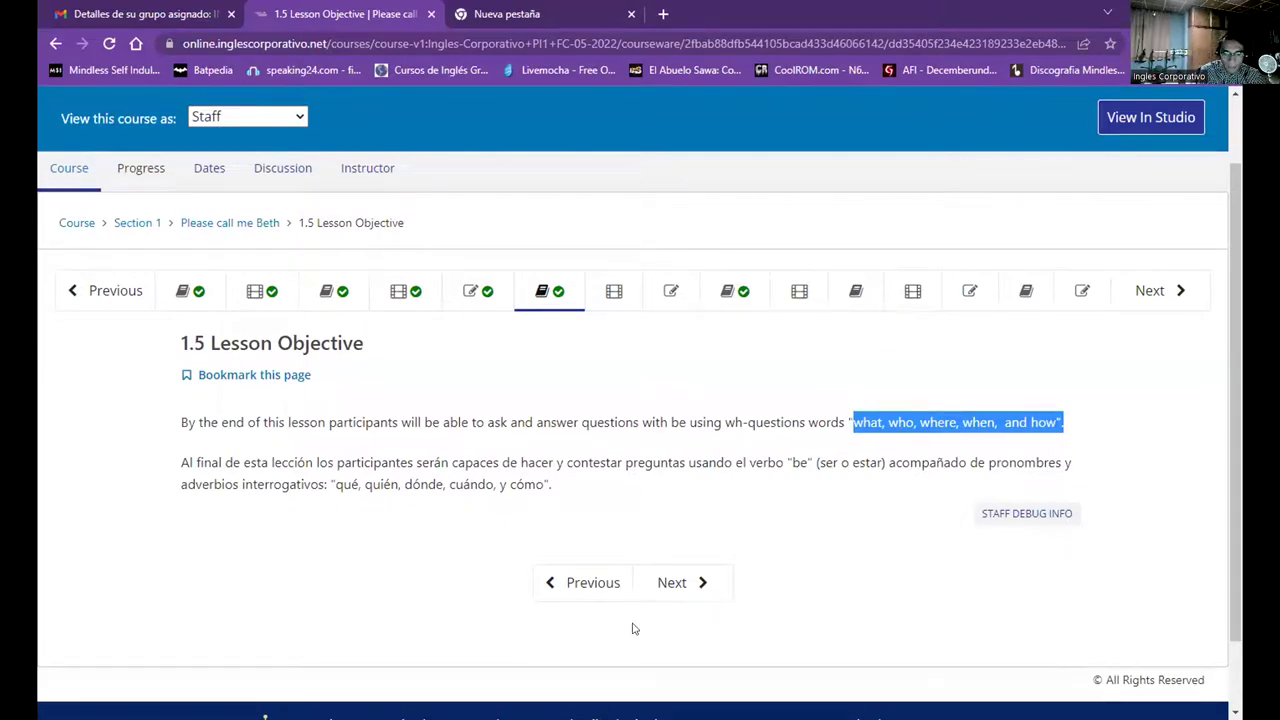
- Switch to the whiteboard and write the Spanish sentence about a daughter's pink shirt in a text box widened to fit one line
key(alt+shift+s)
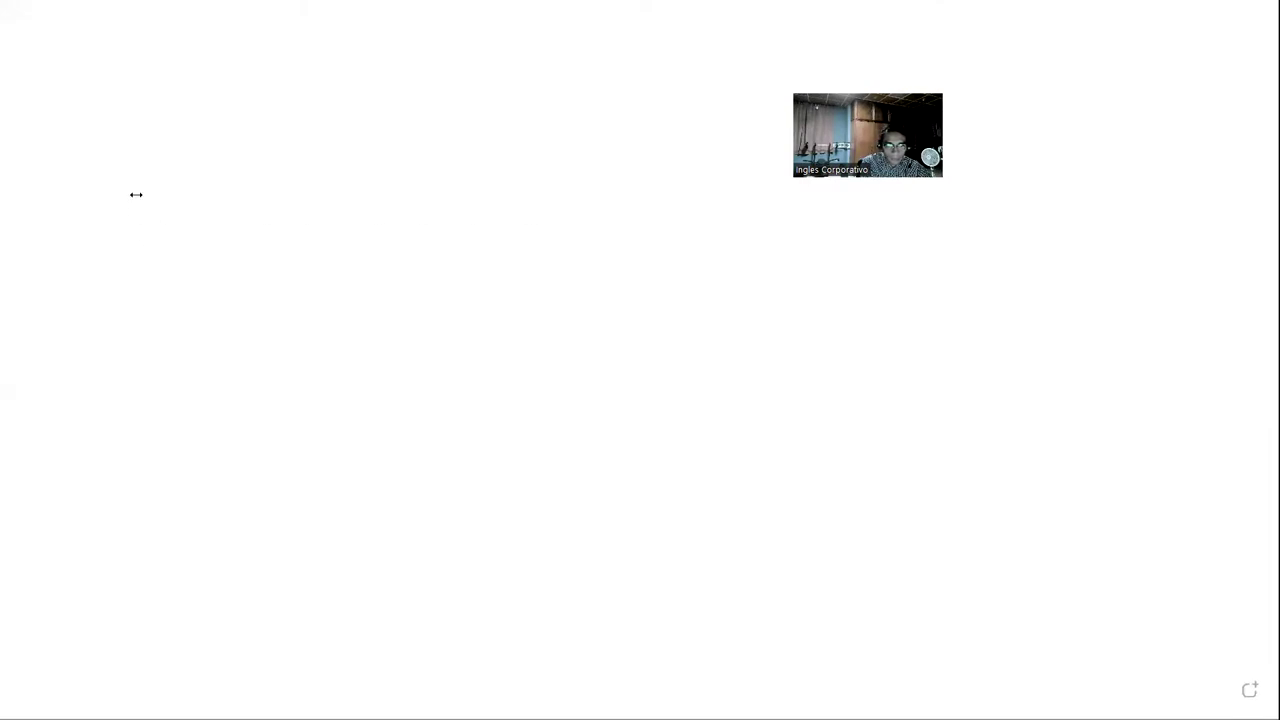
drag(153, 183, 559, 224)
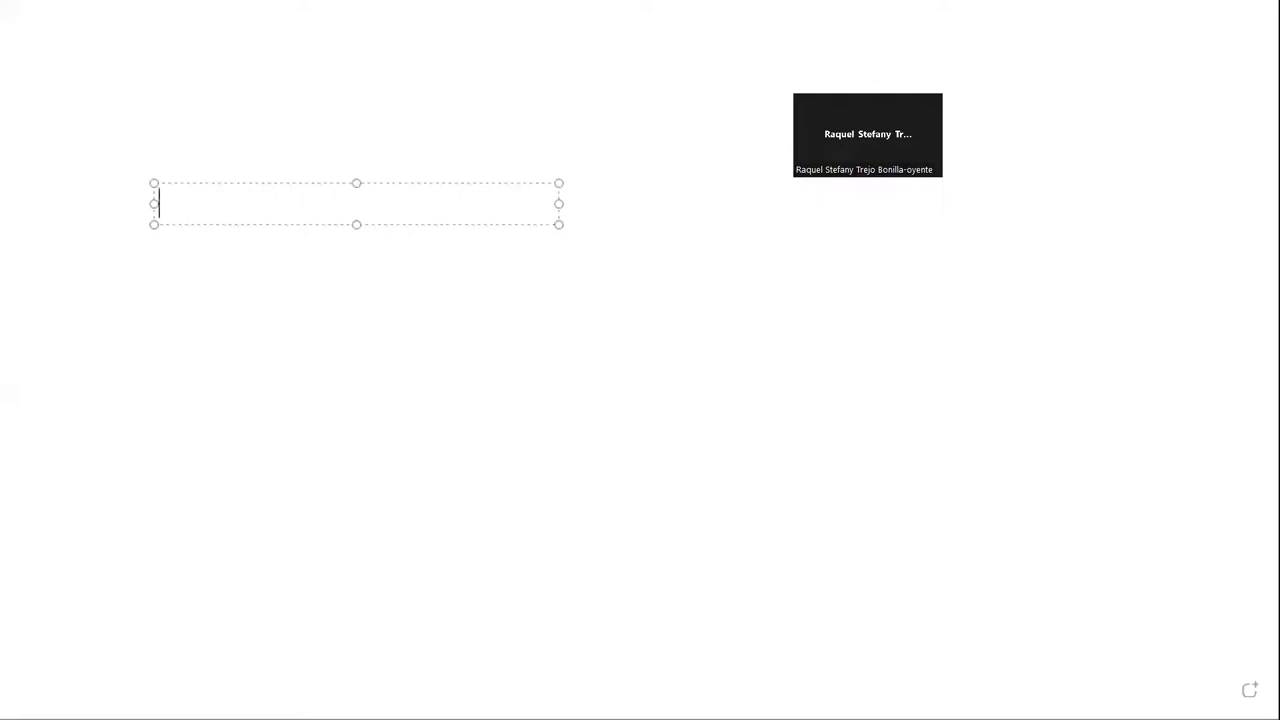
drag(559, 224, 671, 377)
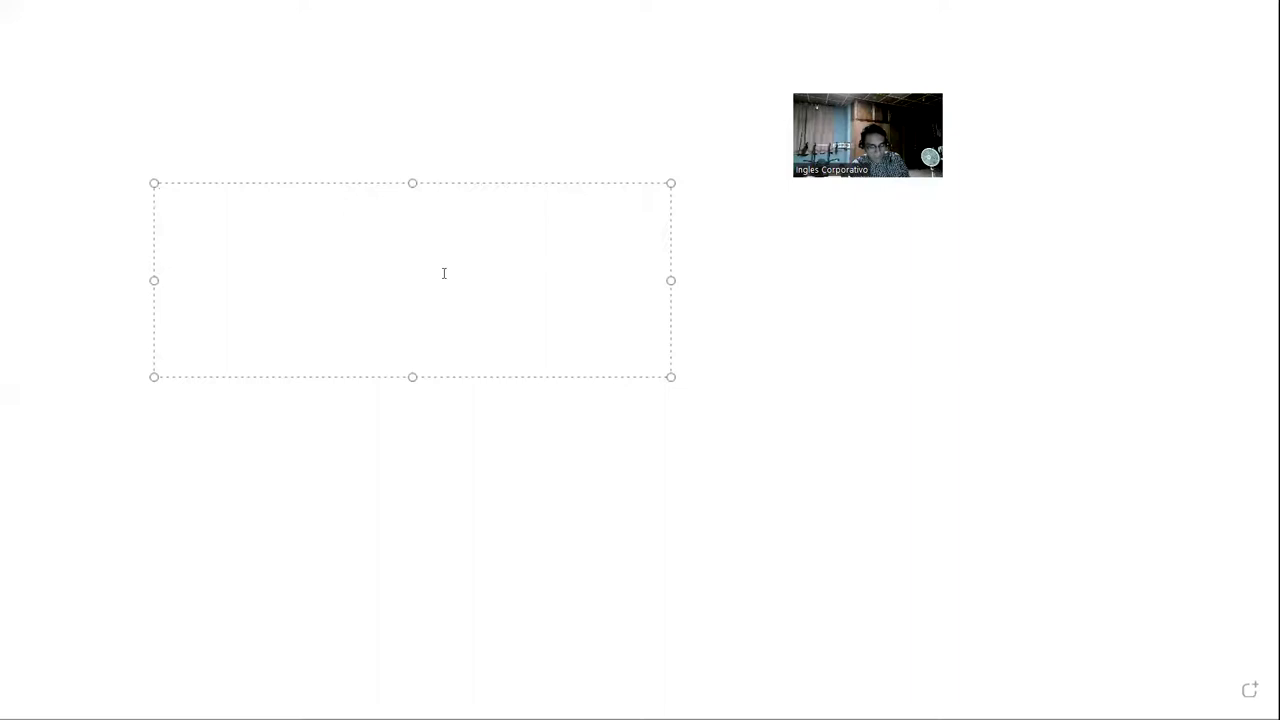
text(La camisa de la hija de lorena hermana de liliana es rosada.)
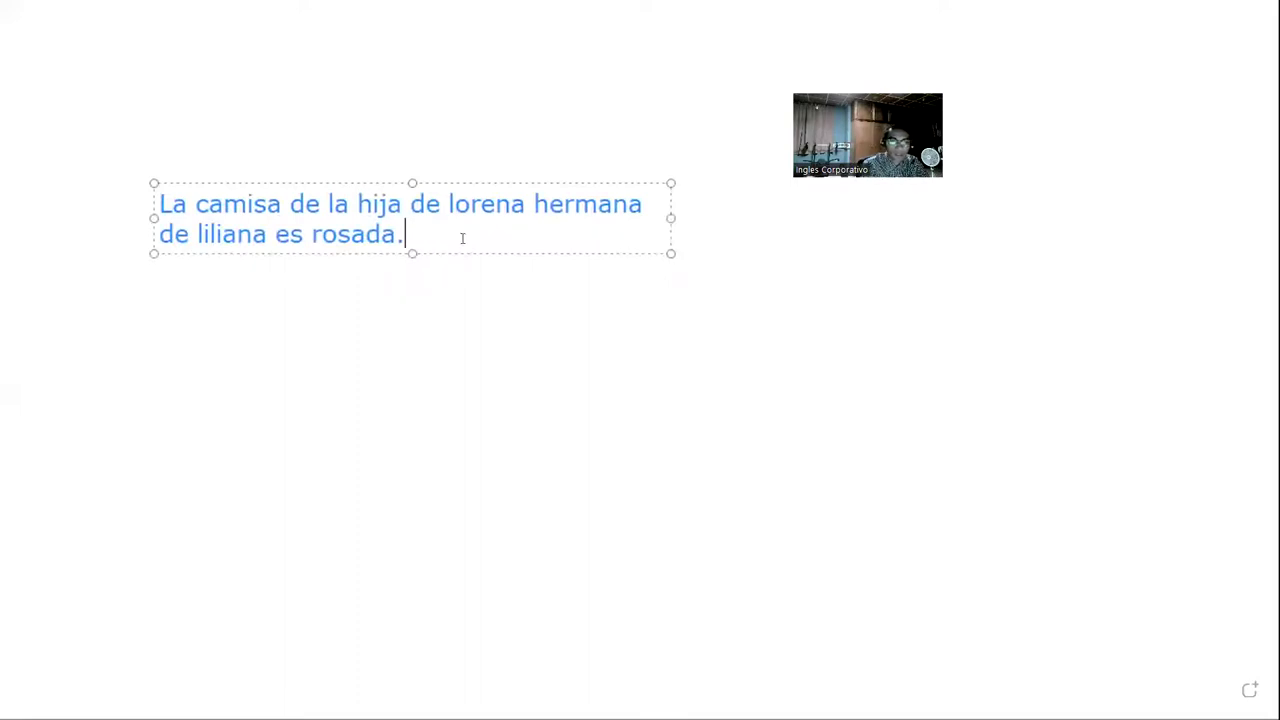
drag(660, 244, 924, 234)
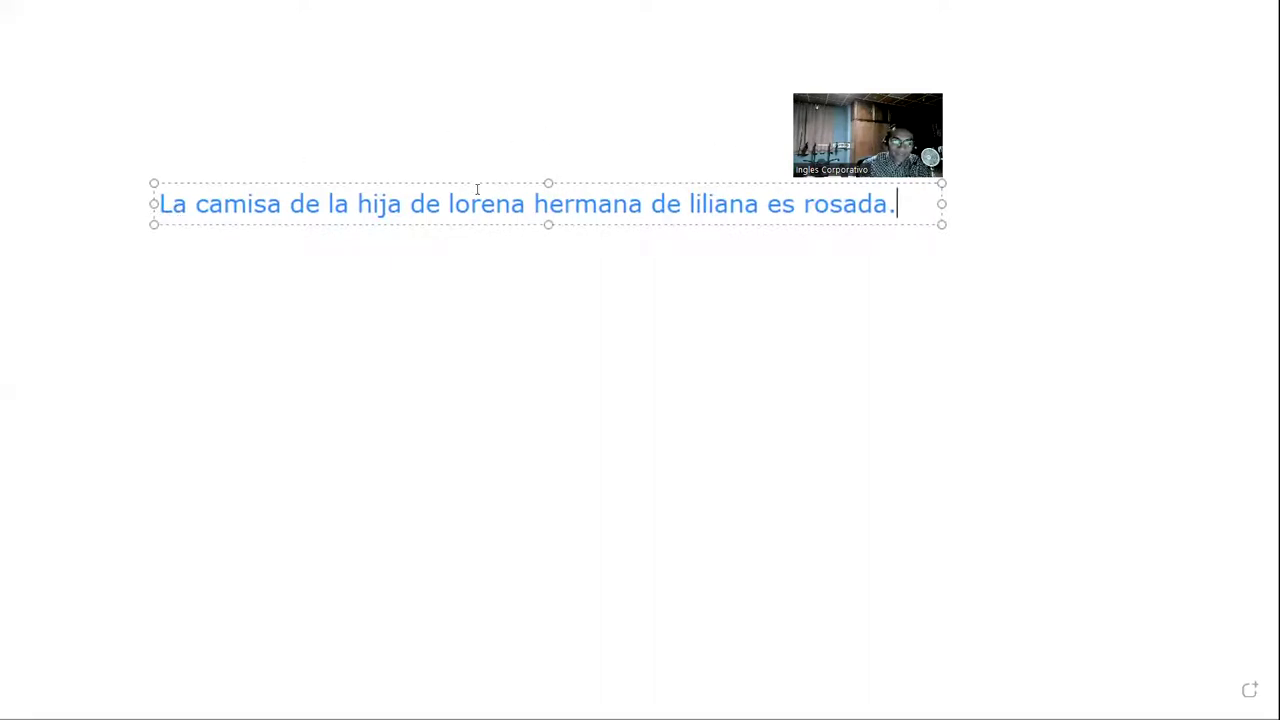
drag(899, 203, 125, 165)
click(1263, 331)
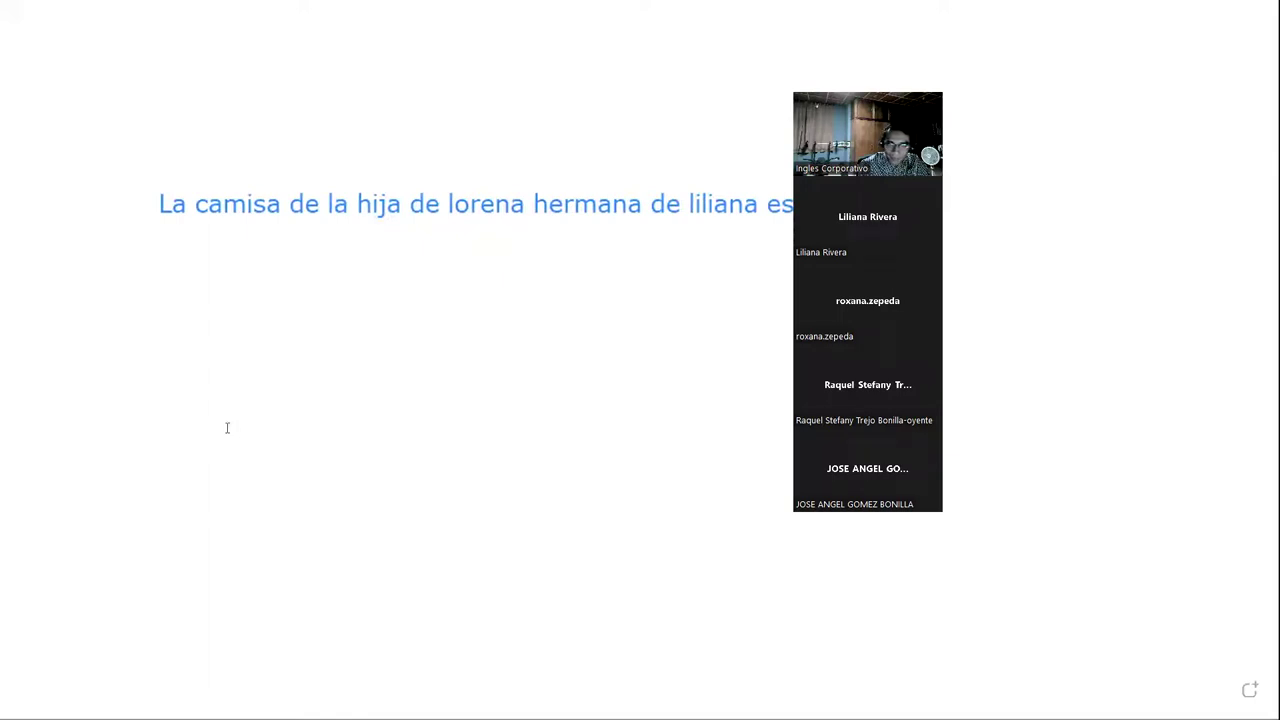
- Start the English translation in a new text box below the Spanish sentence with the mother's first name in possessive form ('s)
click(203, 409)
text(Loi)
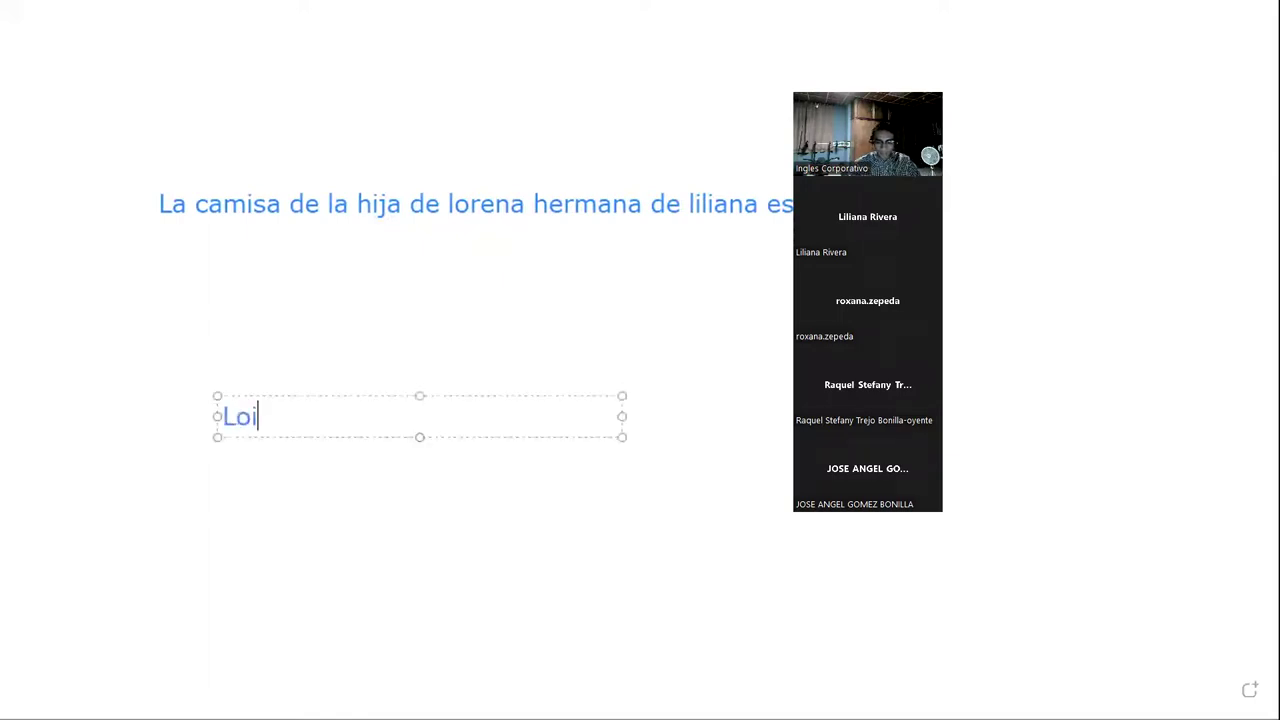
key(BackSpace)
text(renas)
key(BackSpace)
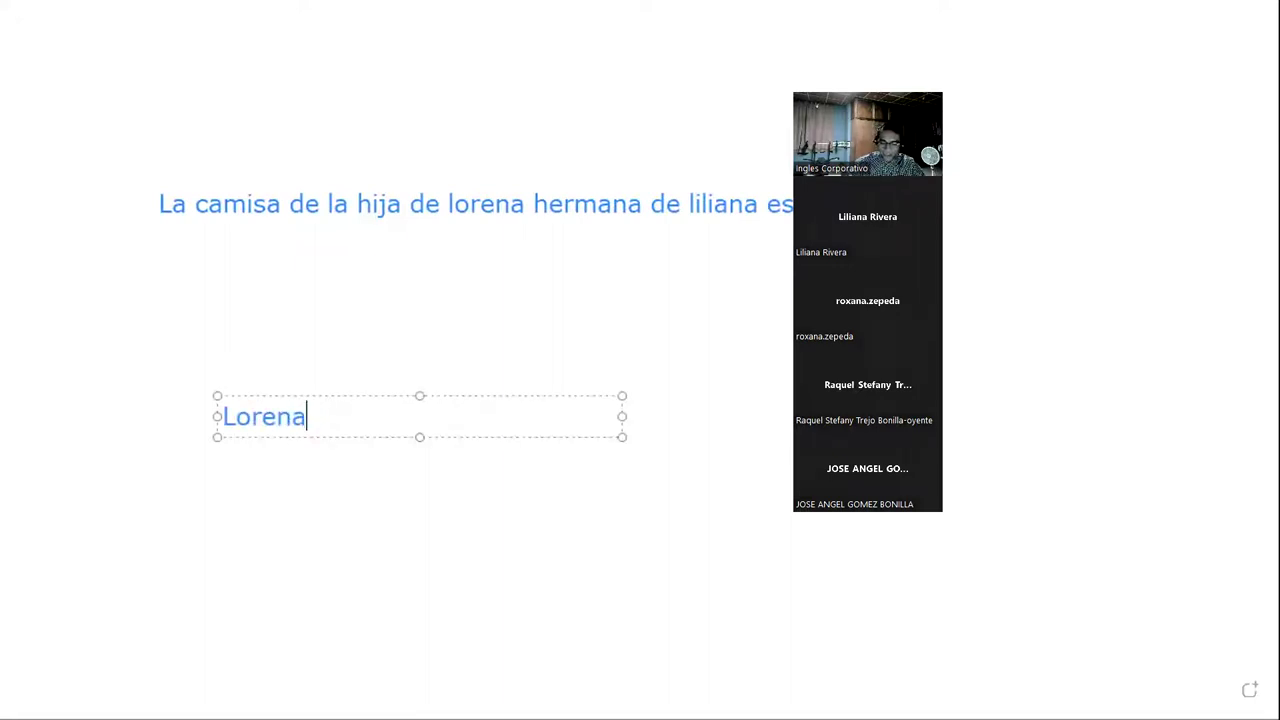
text('s)
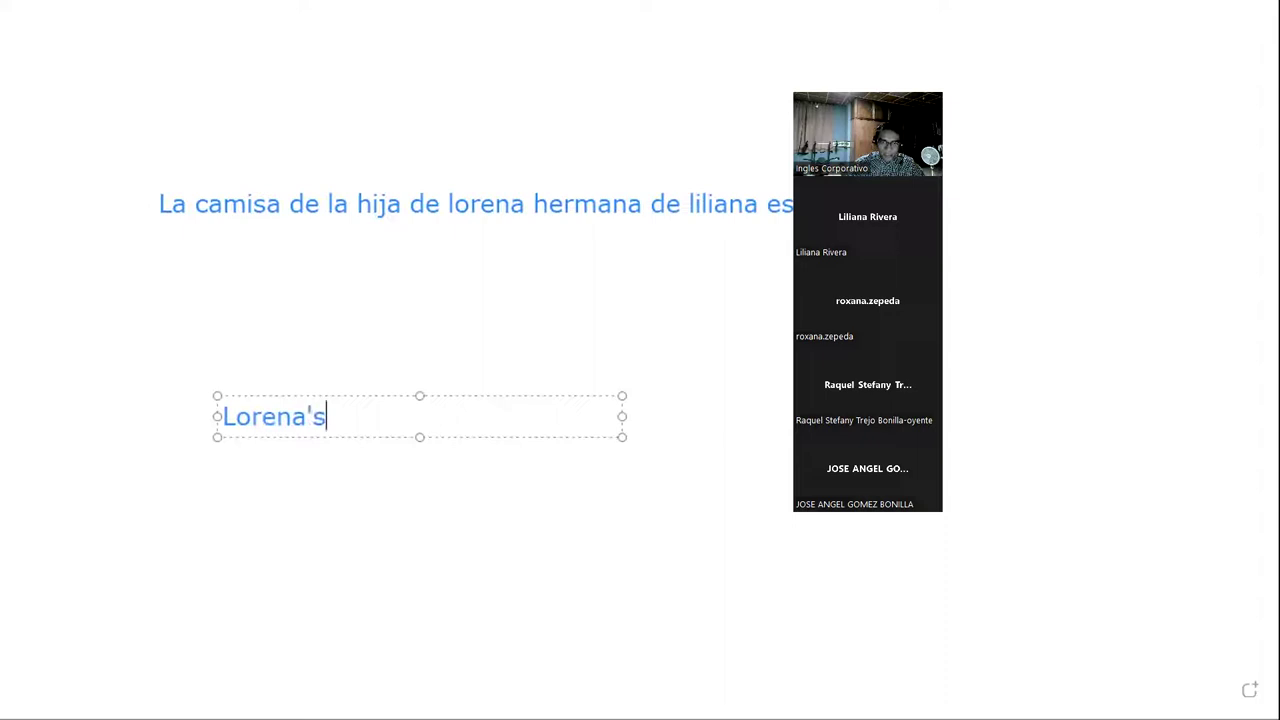
- Add the word "dougether" after the possessive name in the English translation
text(dougether)
key(Left)
key(Left)
key(Left)
key(Left)
key(Left)
key(Left)
key(Left)
key(Left)
key(Left)
key(Left)
key(Right)
key(Right)
key(Right)
key(Right)
key(Right)
key(Right)
key(Right)
key(Right)
key(Right)
key(Right)
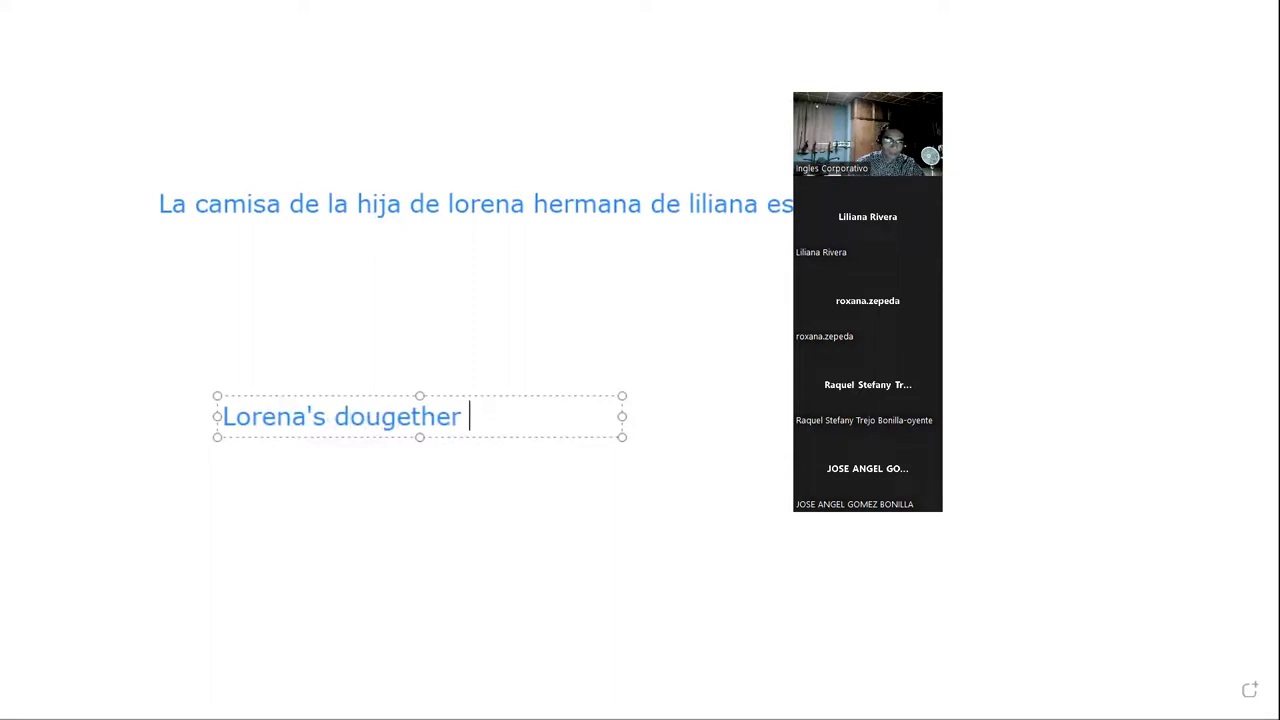